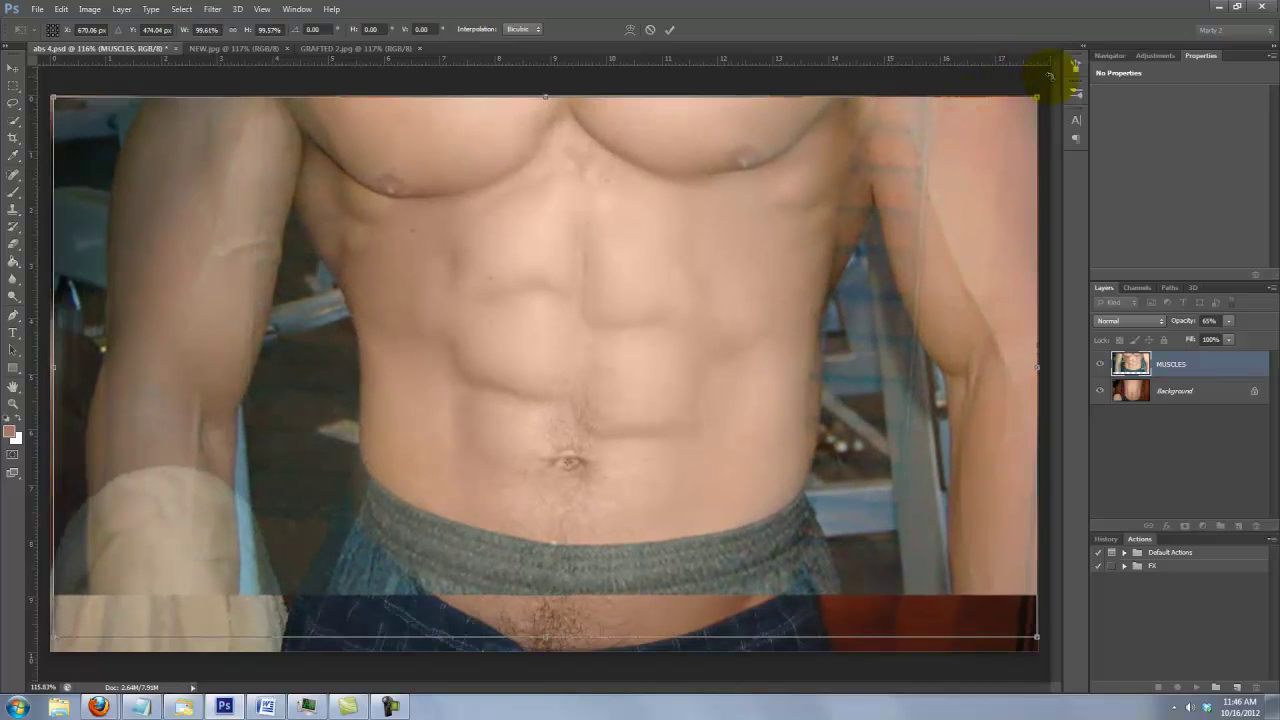
- Commit the transform of the MUSCLES layer and raise its opacity to 100%
key(Return)
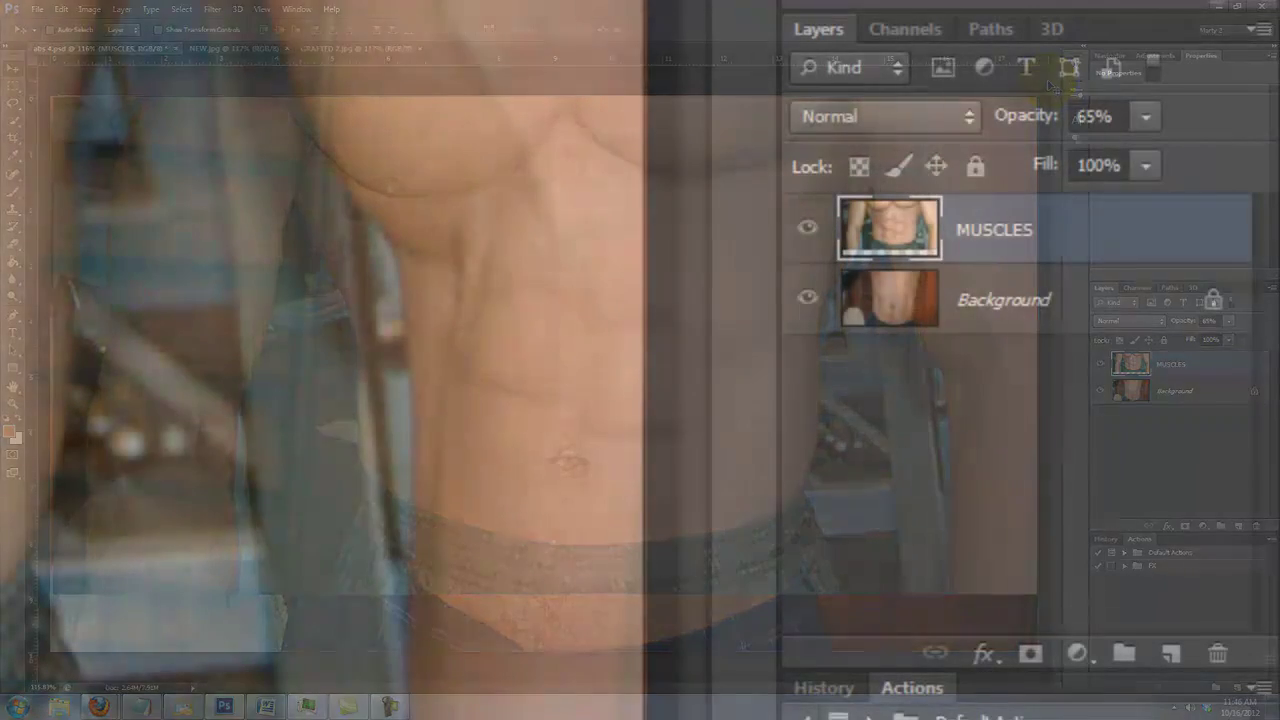
click(1228, 320)
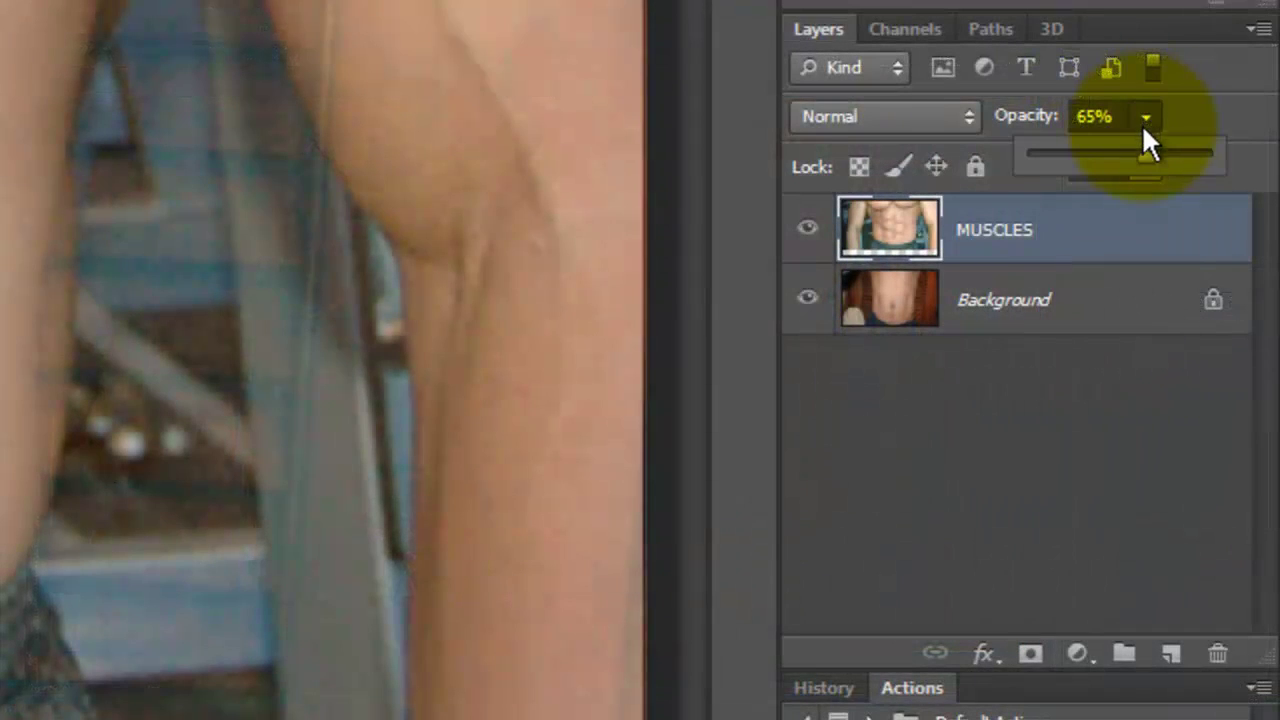
drag(1148, 158, 1208, 160)
- Hide the MUSCLES layer and duplicate the Background layer
click(808, 227)
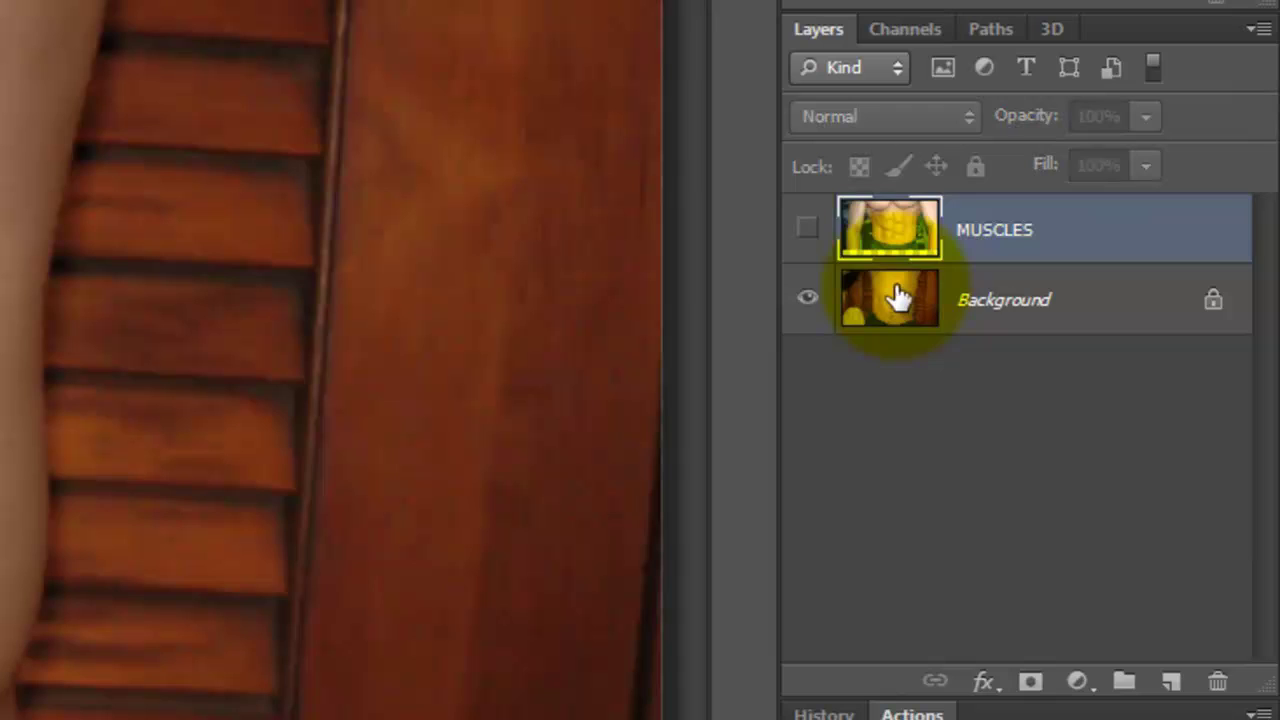
click(903, 298)
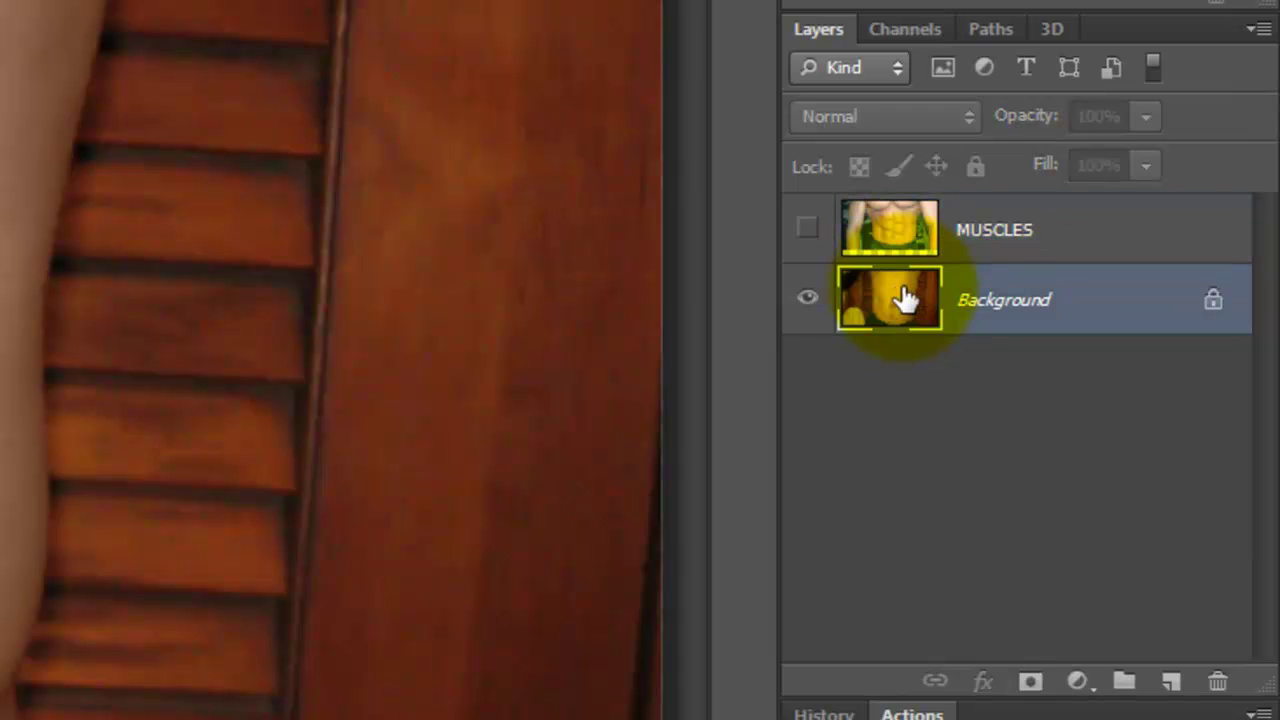
key(ctrl+j)
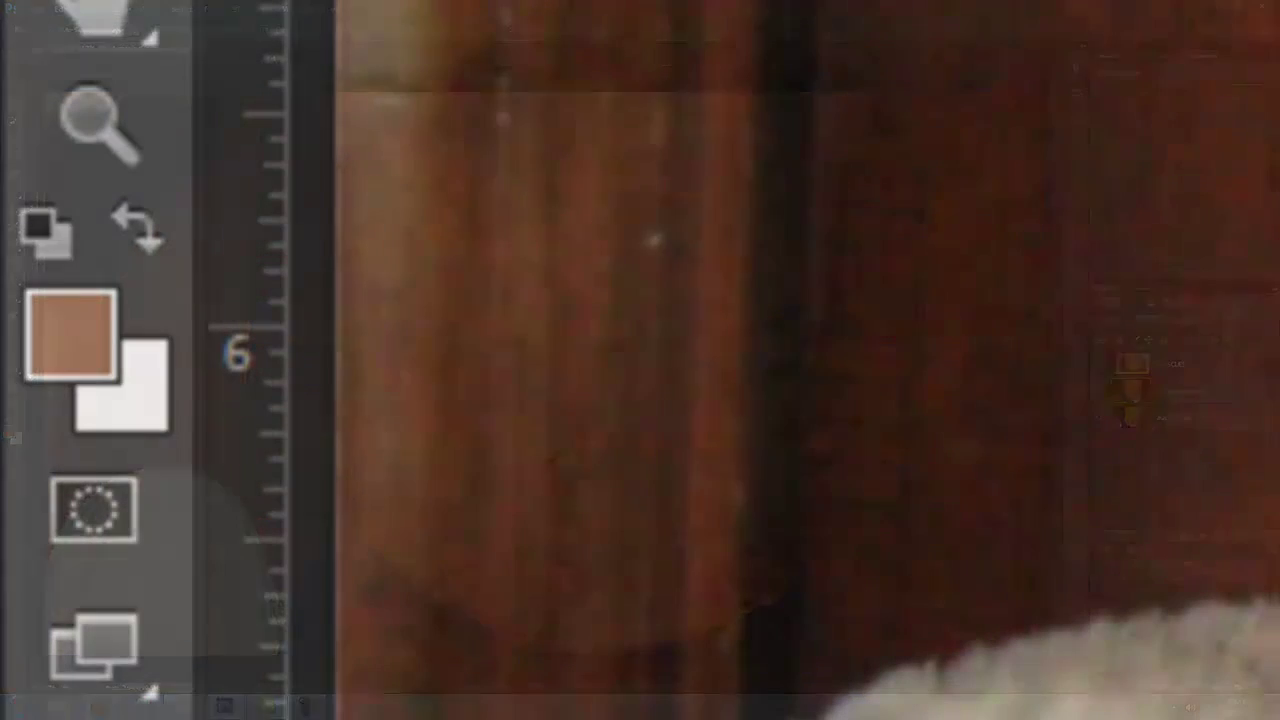
- Reset the foreground and background colors to black and white and enter Quick Mask mode
click(47, 228)
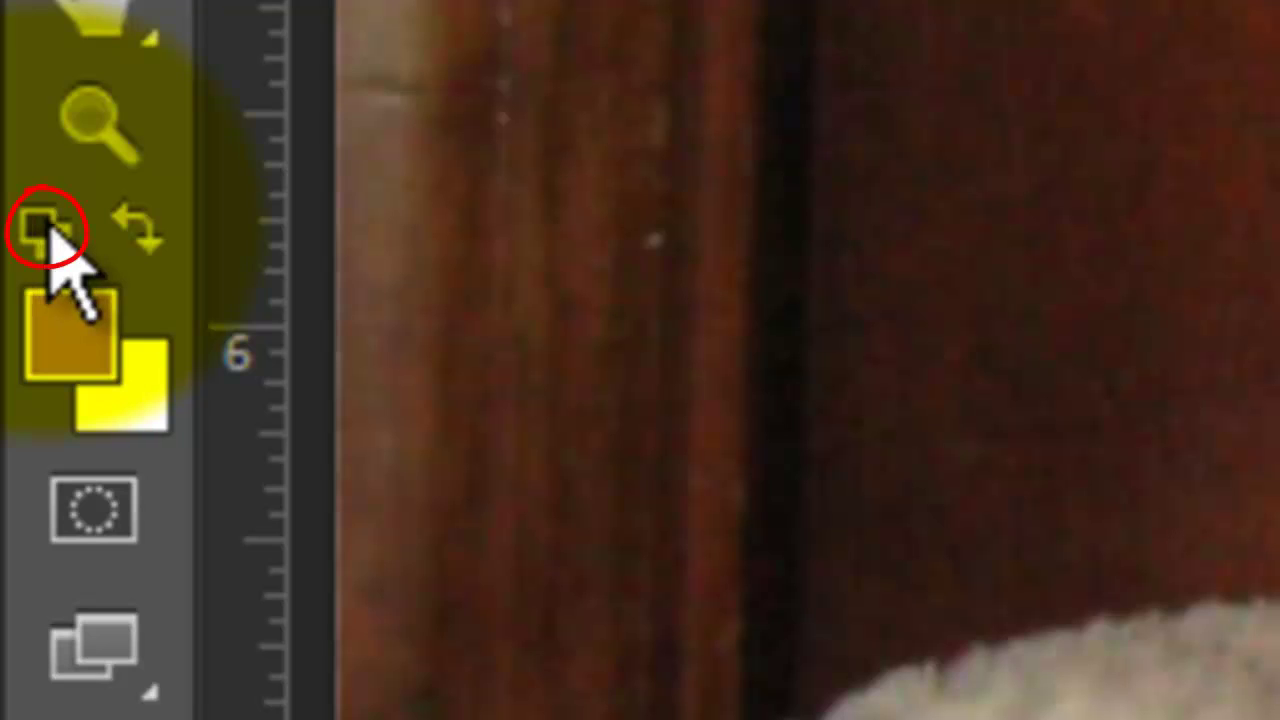
key(d)
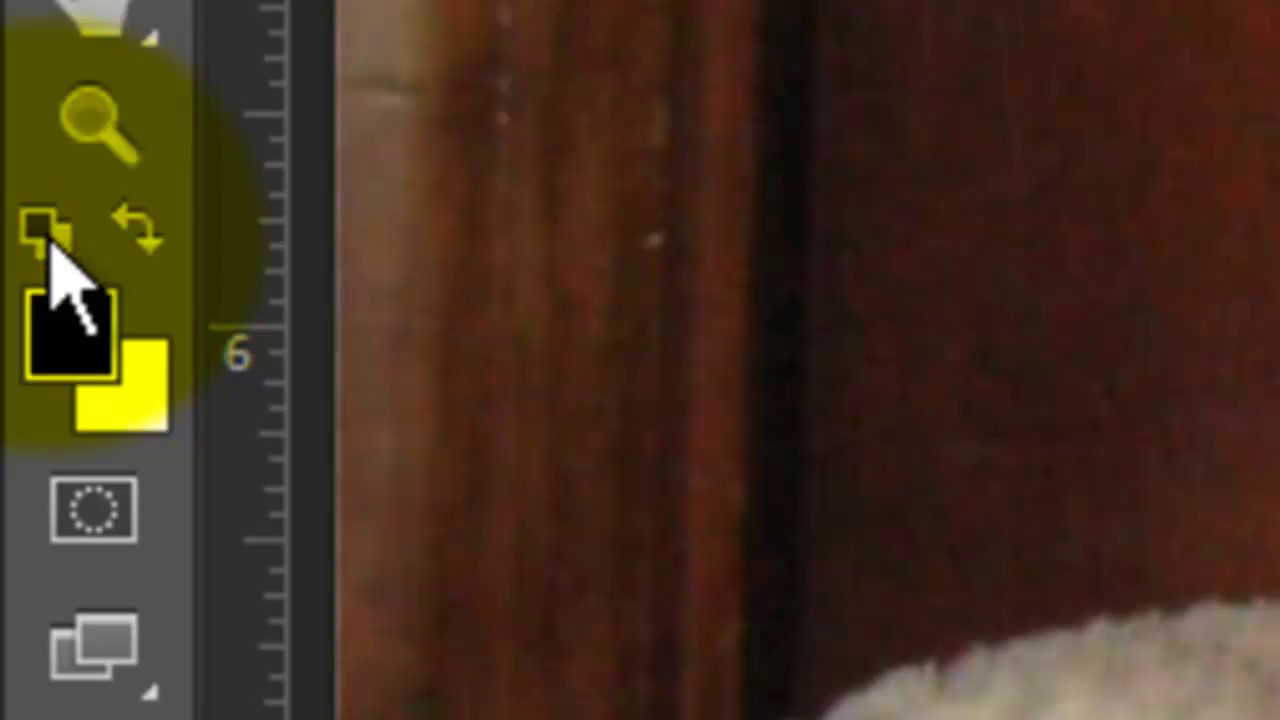
key(x)
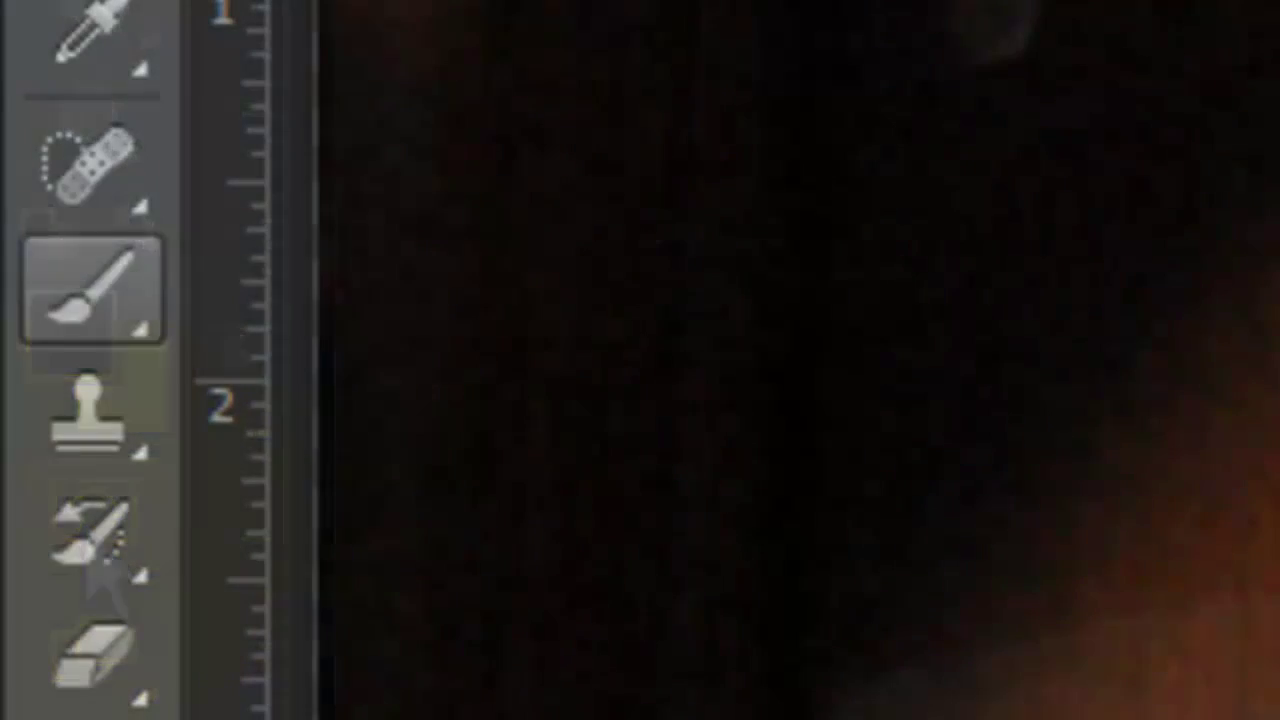
- Paint a Quick Mask outline just inside the torso's edges and waistline using a 30 px Brush with 0% hardness
right_click(100, 286)
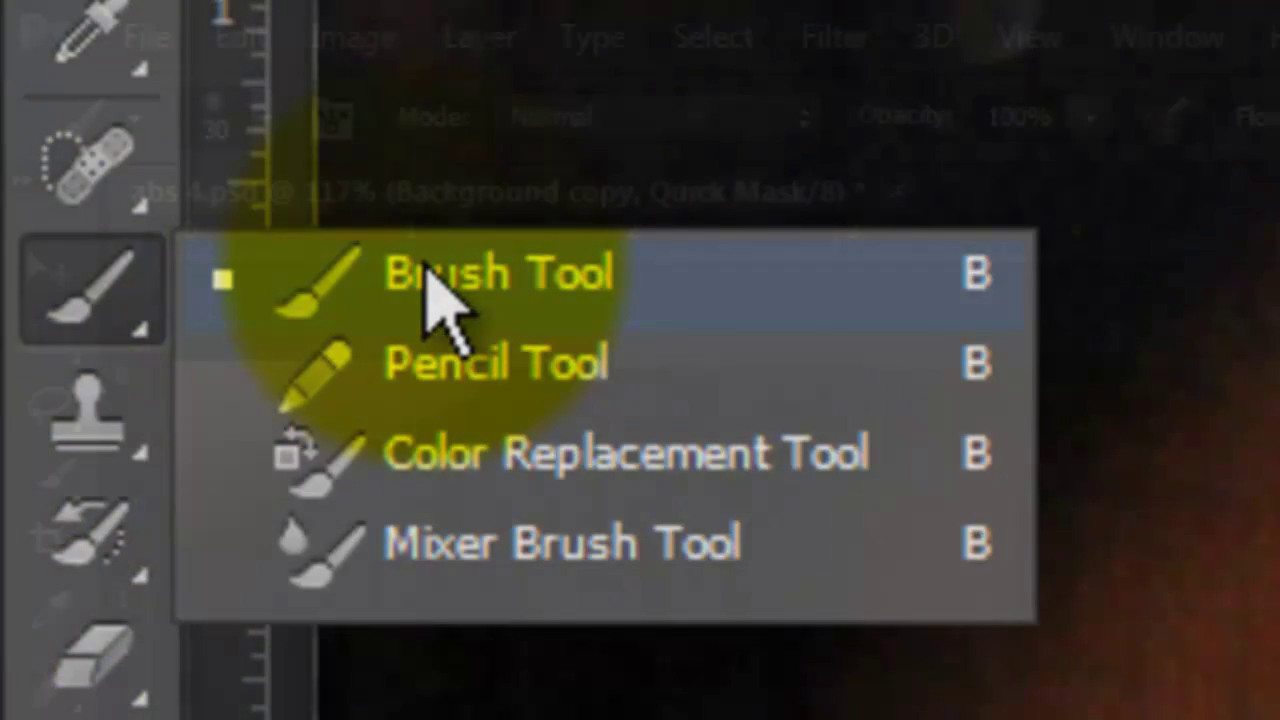
click(430, 285)
click(265, 120)
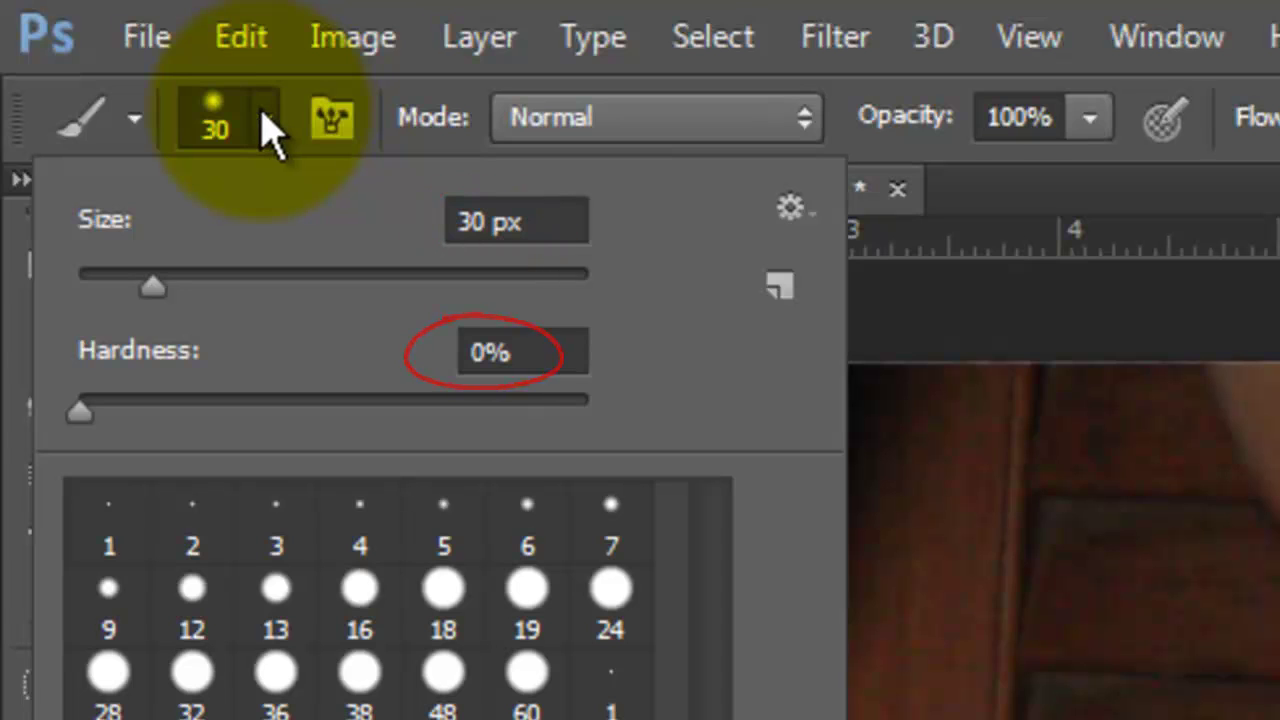
click(255, 118)
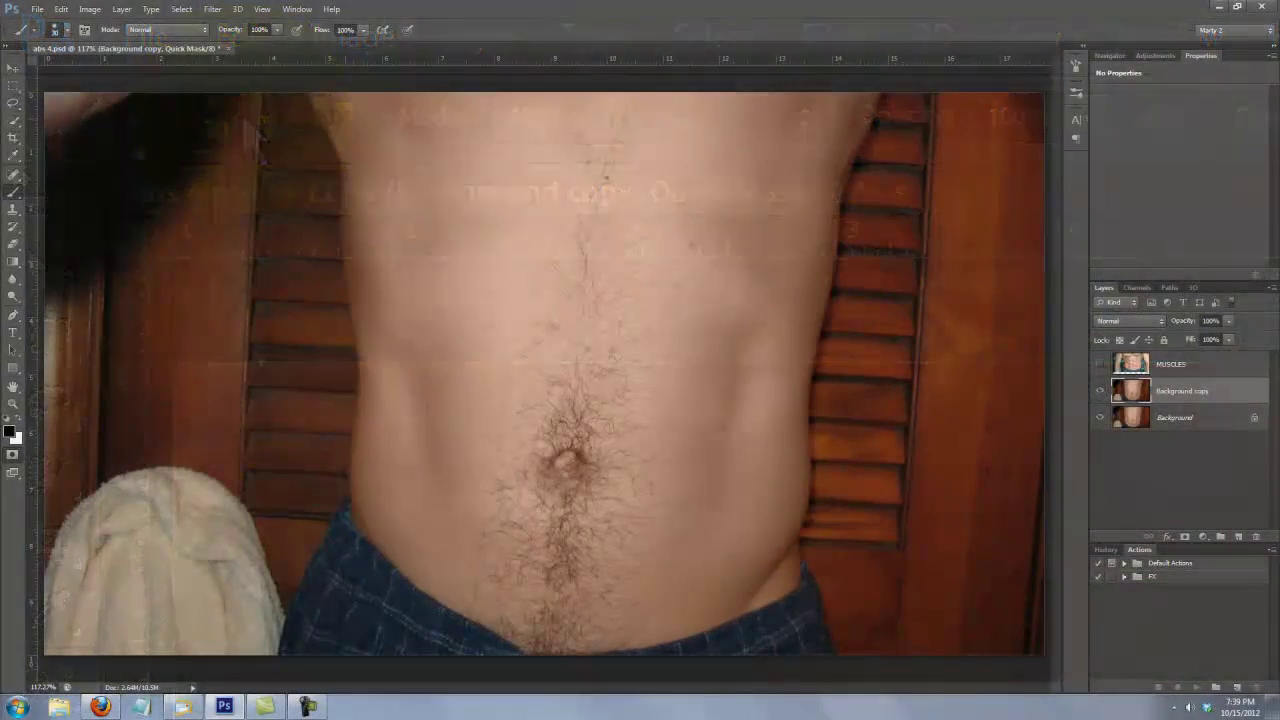
mouse_move(322, 100)
mouse_down()
mouse_move(369, 380)
mouse_move(364, 513)
mouse_move(464, 606)
mouse_move(598, 643)
mouse_move(790, 578)
mouse_up()
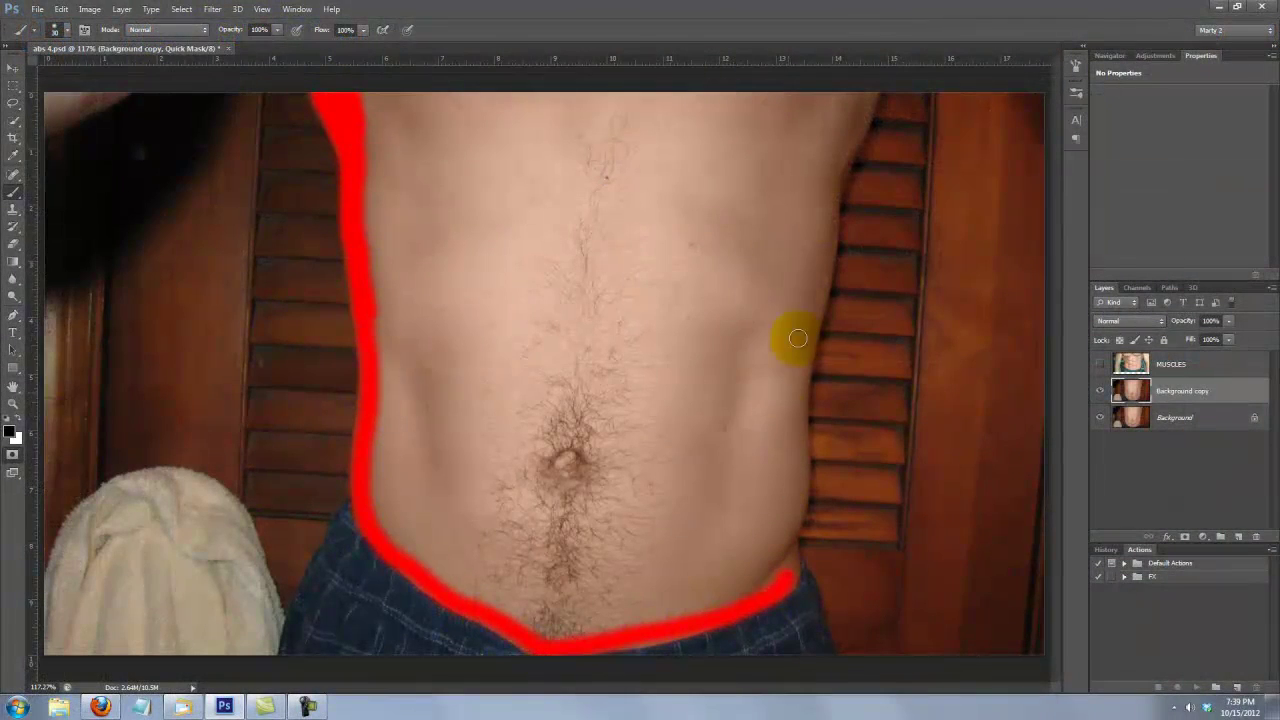
mouse_move(850, 95)
mouse_down()
mouse_move(826, 232)
mouse_move(790, 548)
mouse_move(766, 583)
mouse_up()
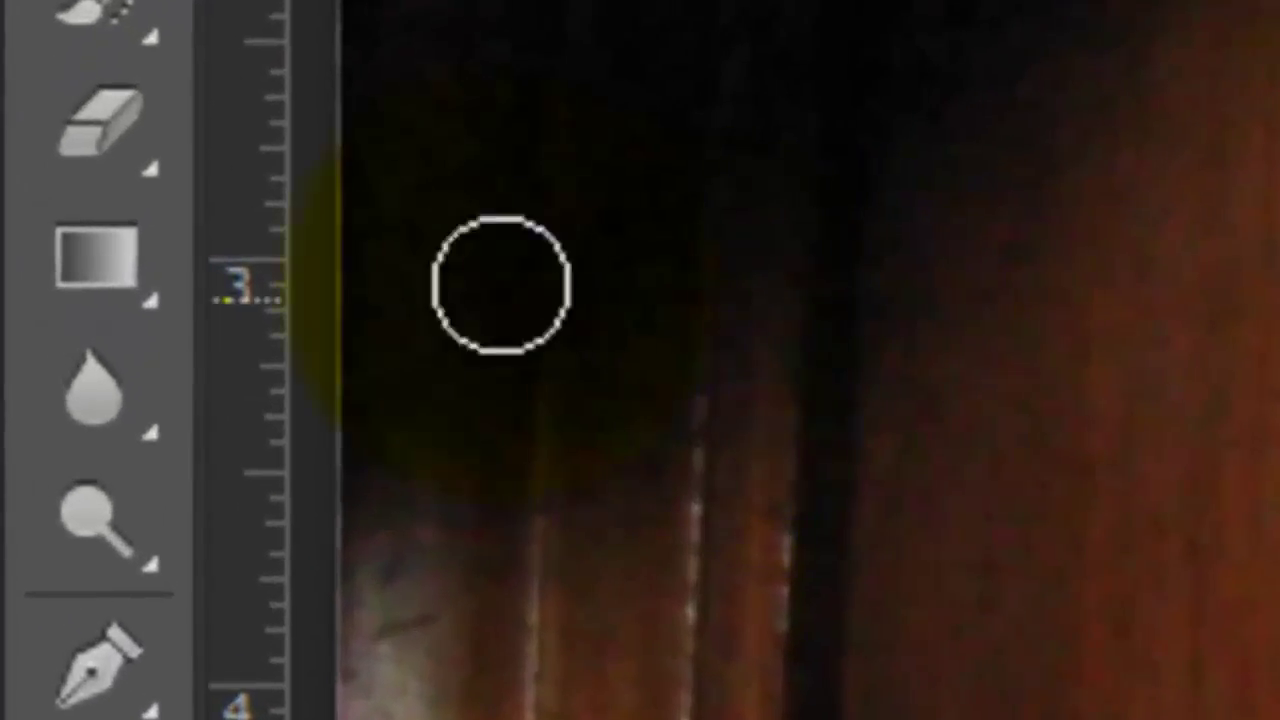
- Fill the outlined torso with the Paint Bucket and brush over the thin unmasked gaps along its edges
click(23, 261)
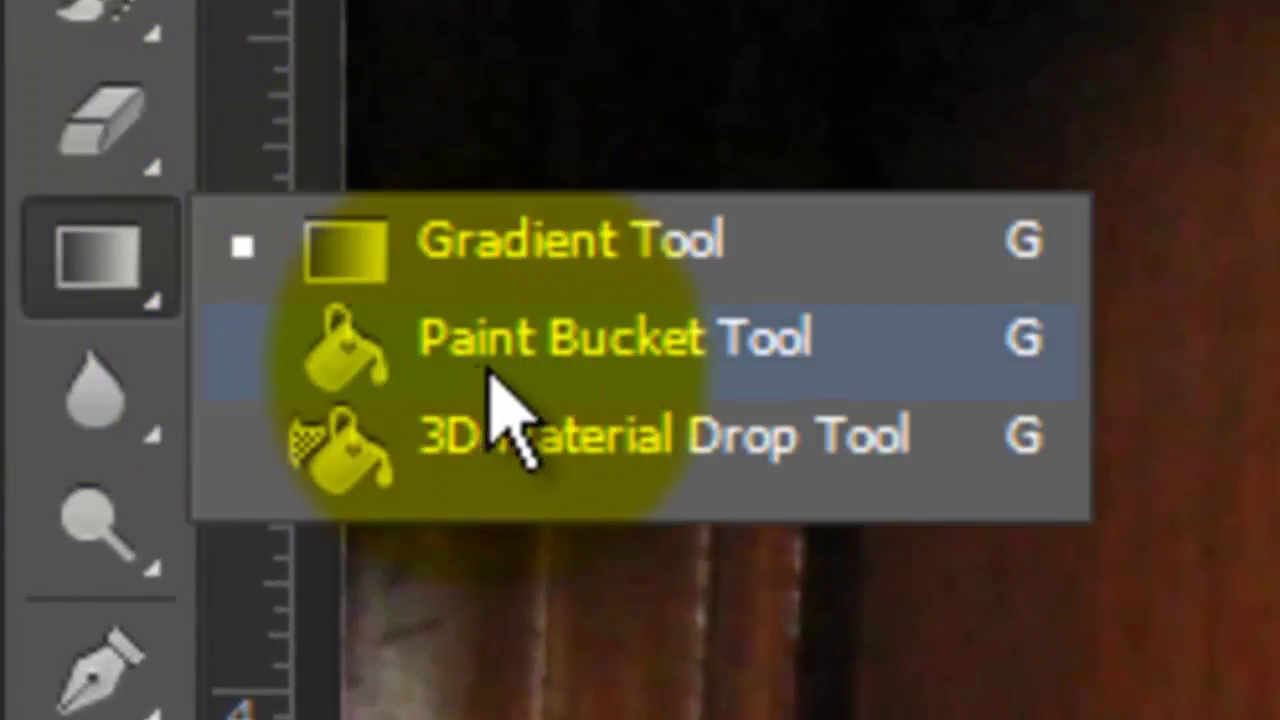
click(500, 370)
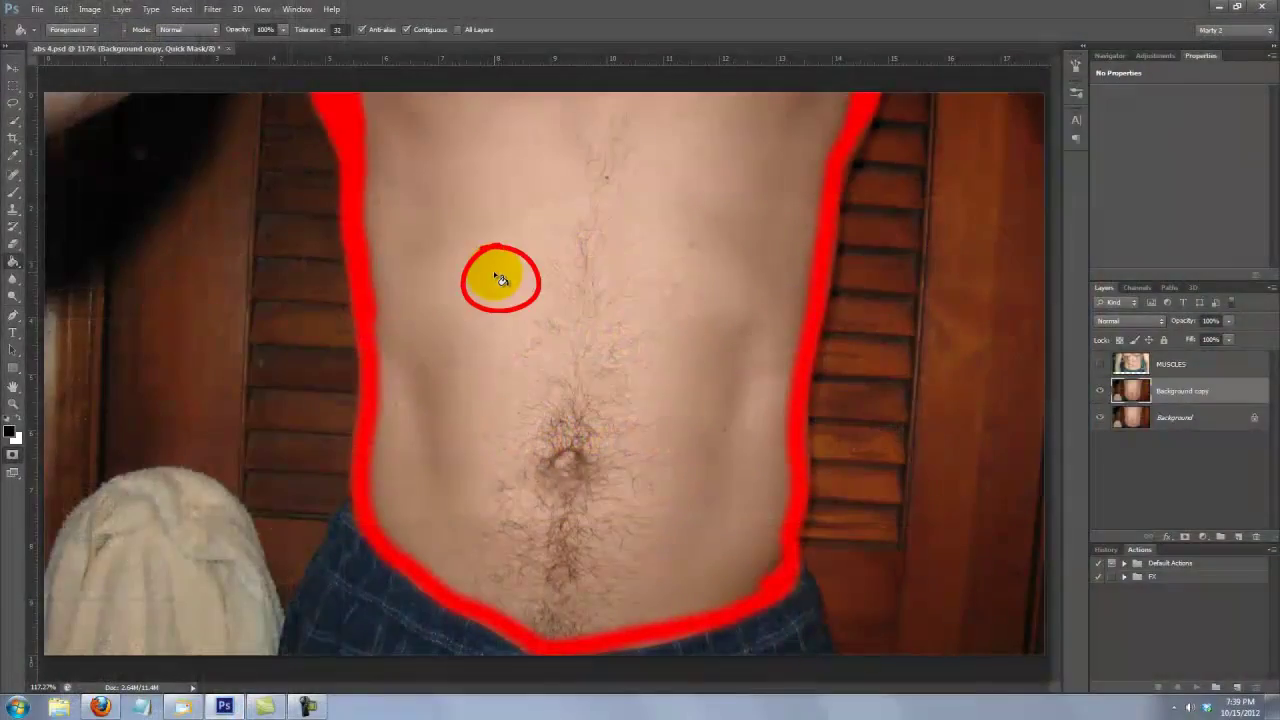
click(500, 278)
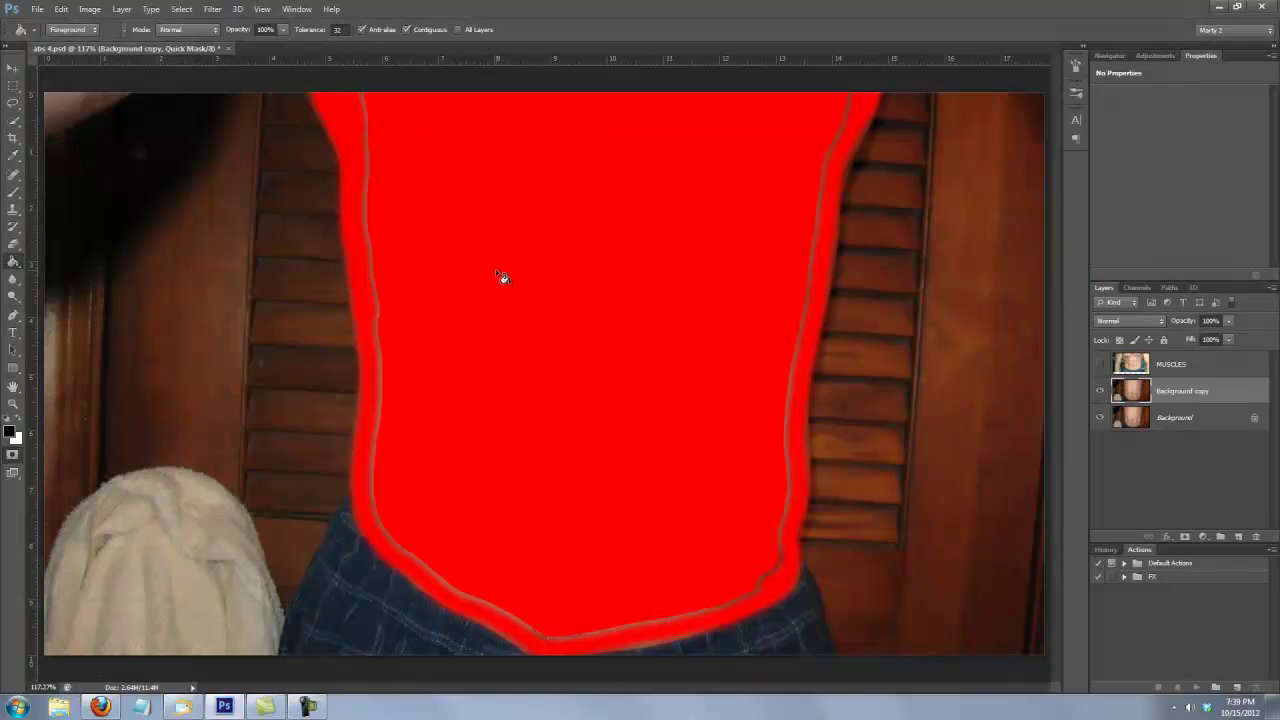
key(b)
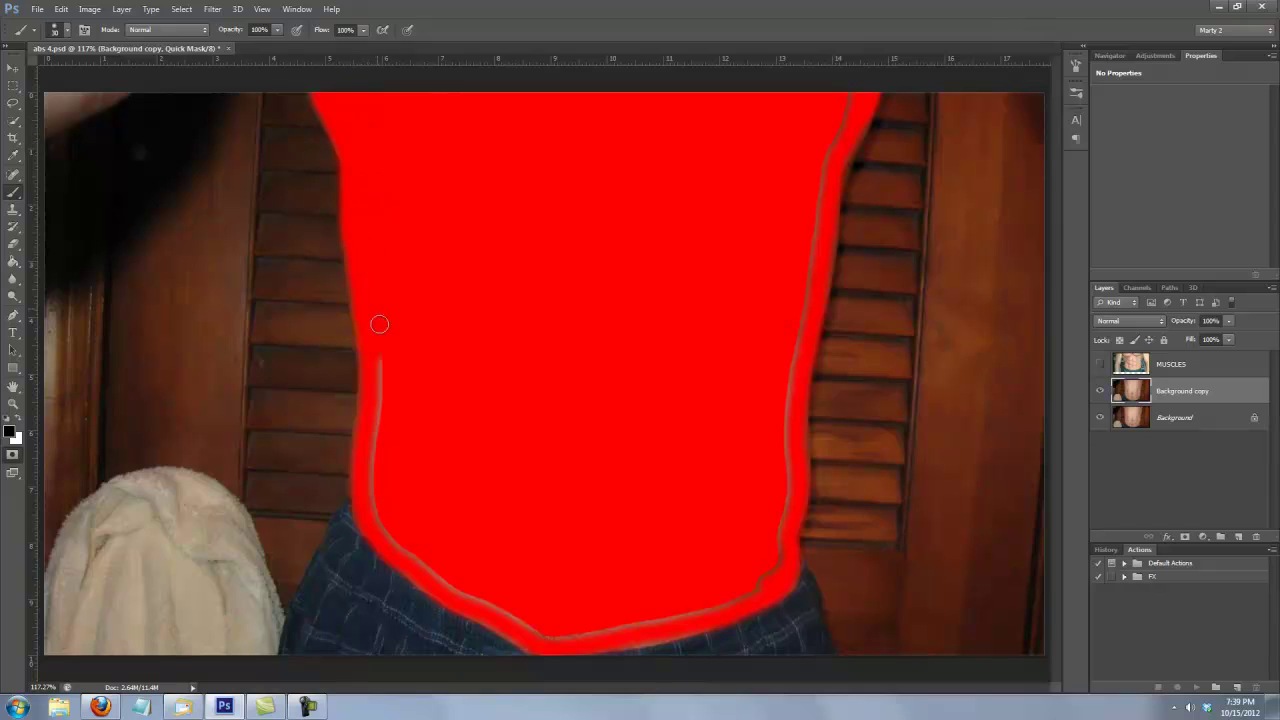
mouse_move(379, 324)
mouse_down()
mouse_move(378, 483)
mouse_move(429, 565)
mouse_move(542, 631)
mouse_move(717, 605)
mouse_up()
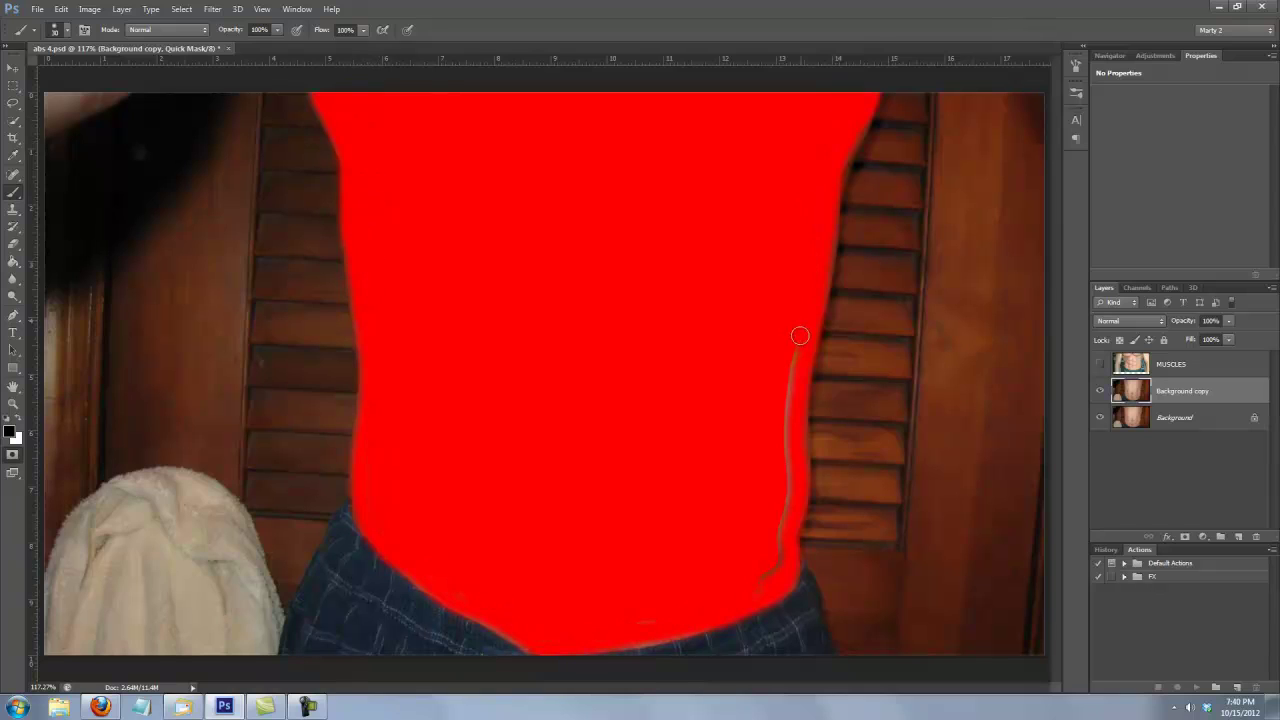
mouse_move(800, 335)
mouse_down()
mouse_move(779, 513)
mouse_move(650, 610)
mouse_up()
- Convert the Quick Mask into a selection, invert it to select the torso, and save it as a new channel in abs 4.psd
key(q)
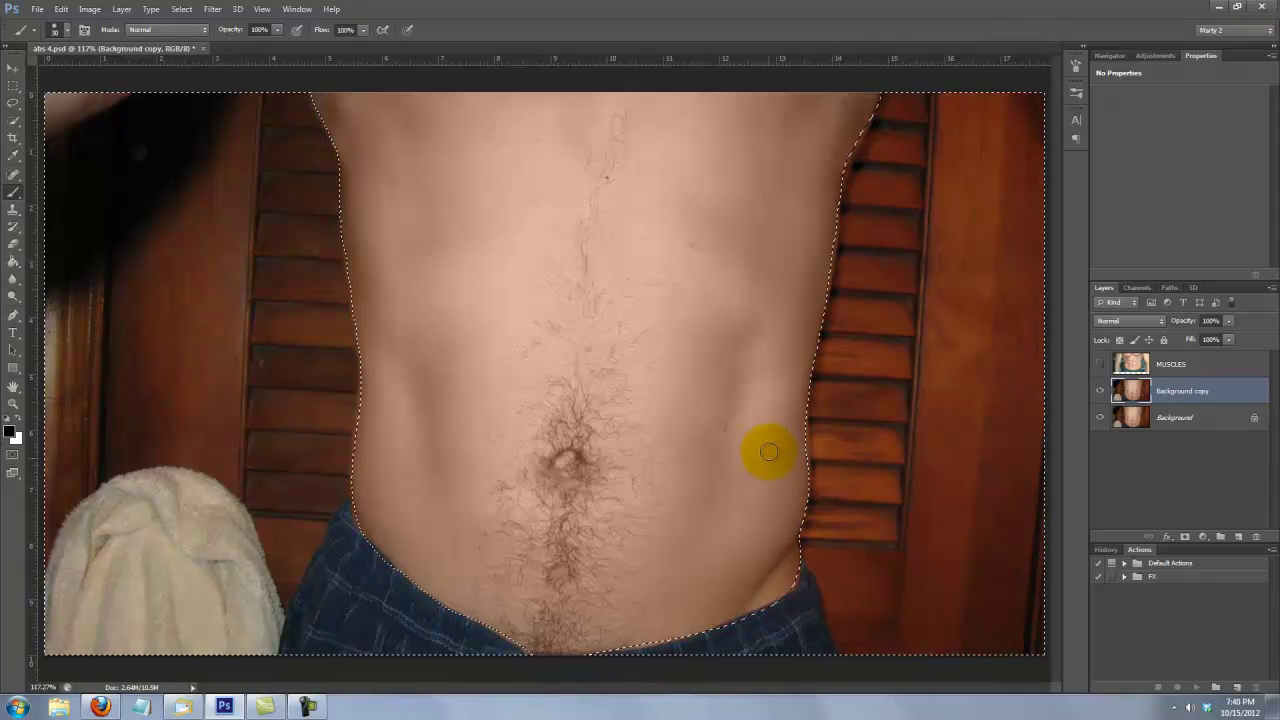
key(ctrl+shift+i)
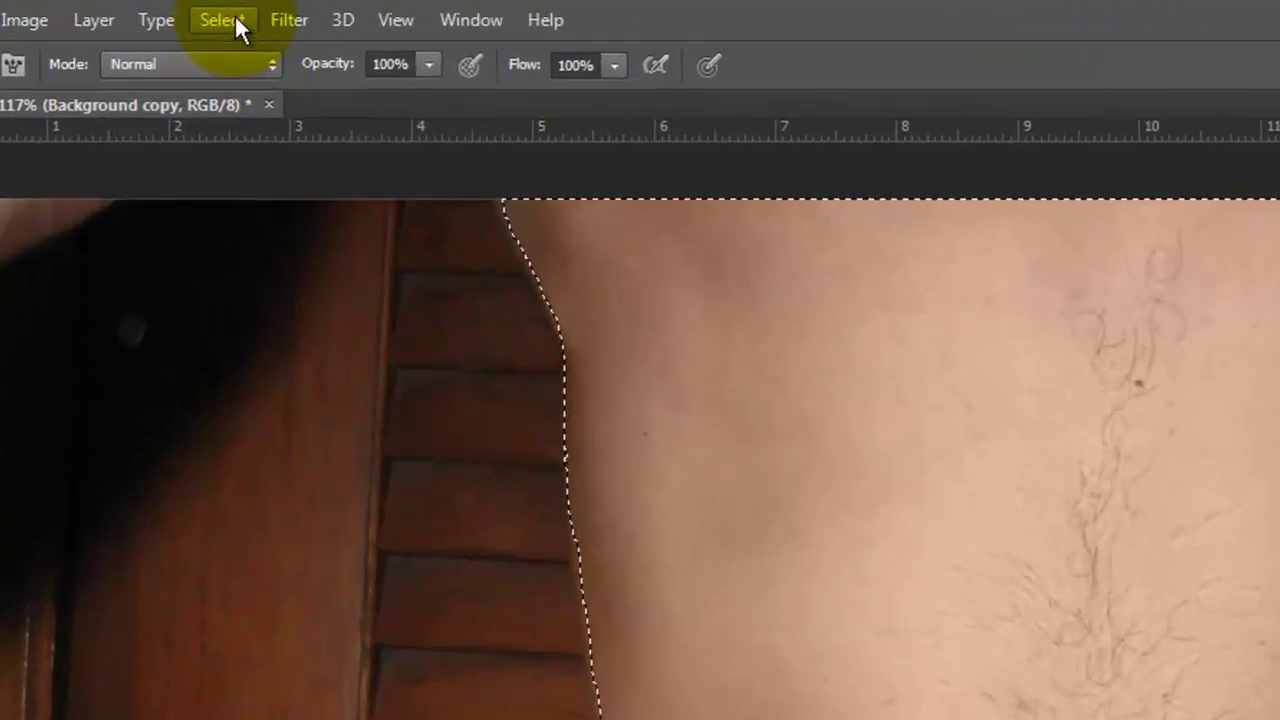
click(181, 9)
click(286, 588)
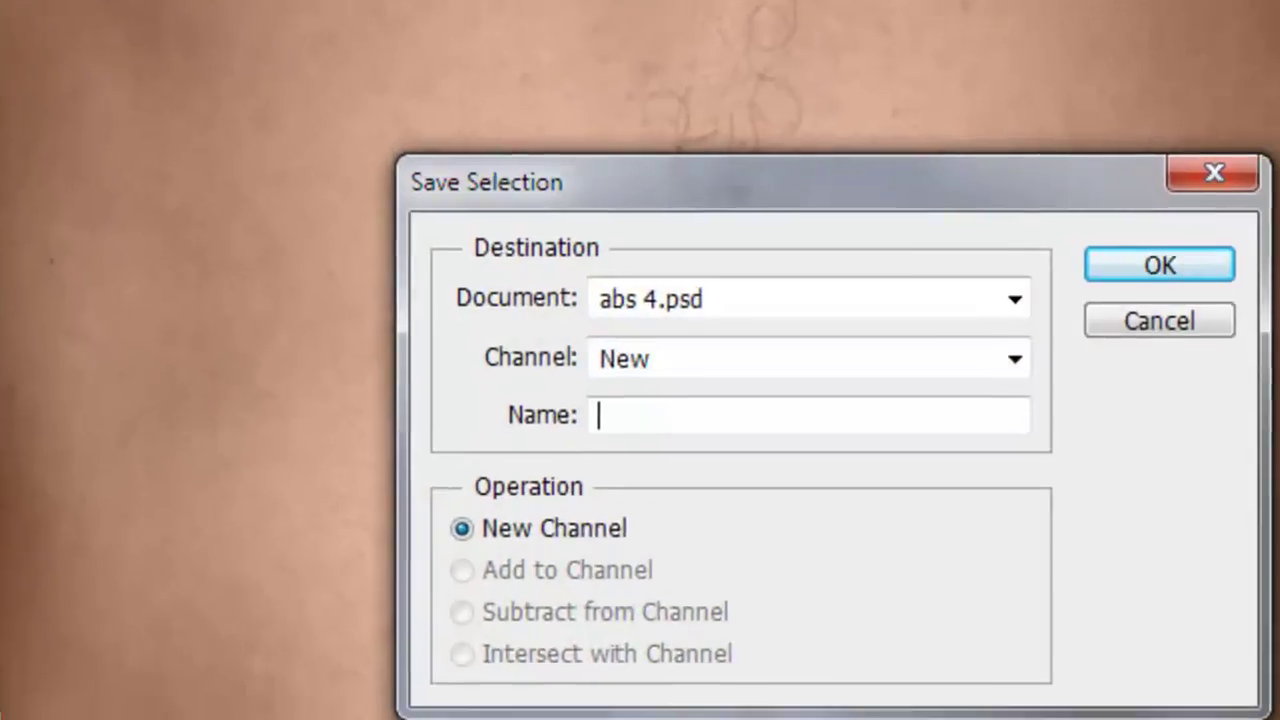
click(937, 172)
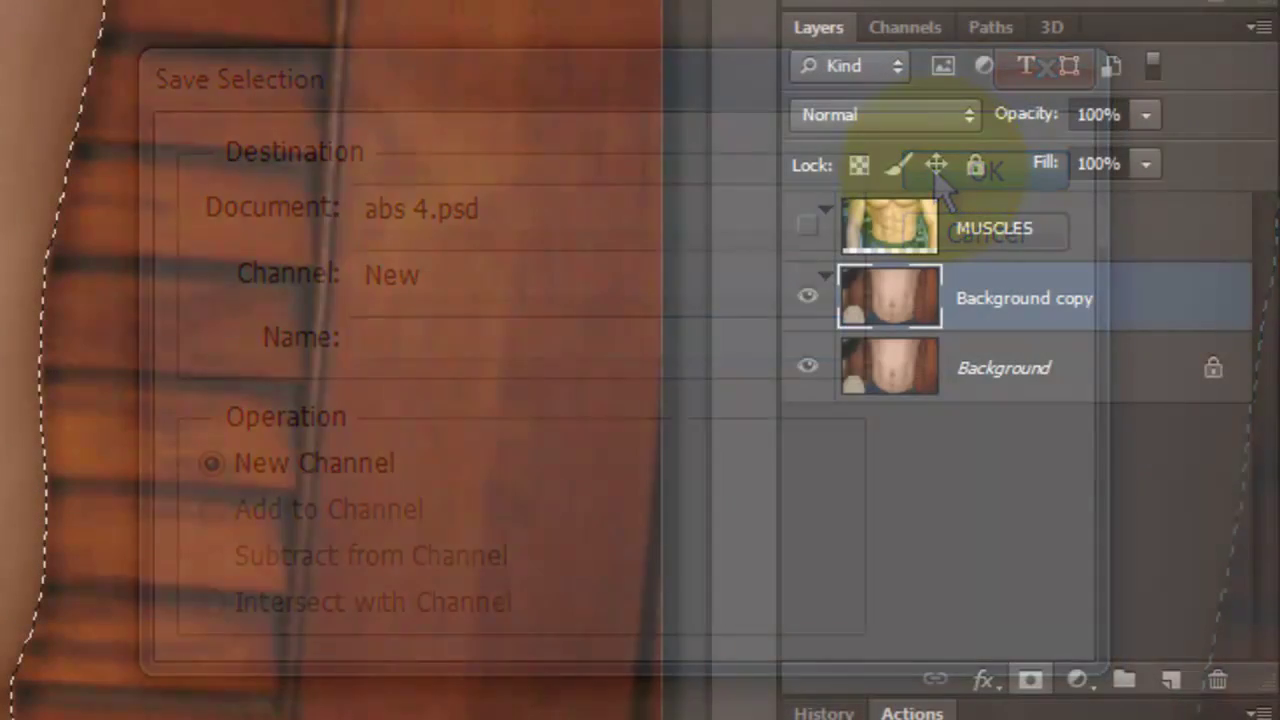
- Add a layer mask to Background copy from the torso selection, then show and select the MUSCLES layer
click(1028, 682)
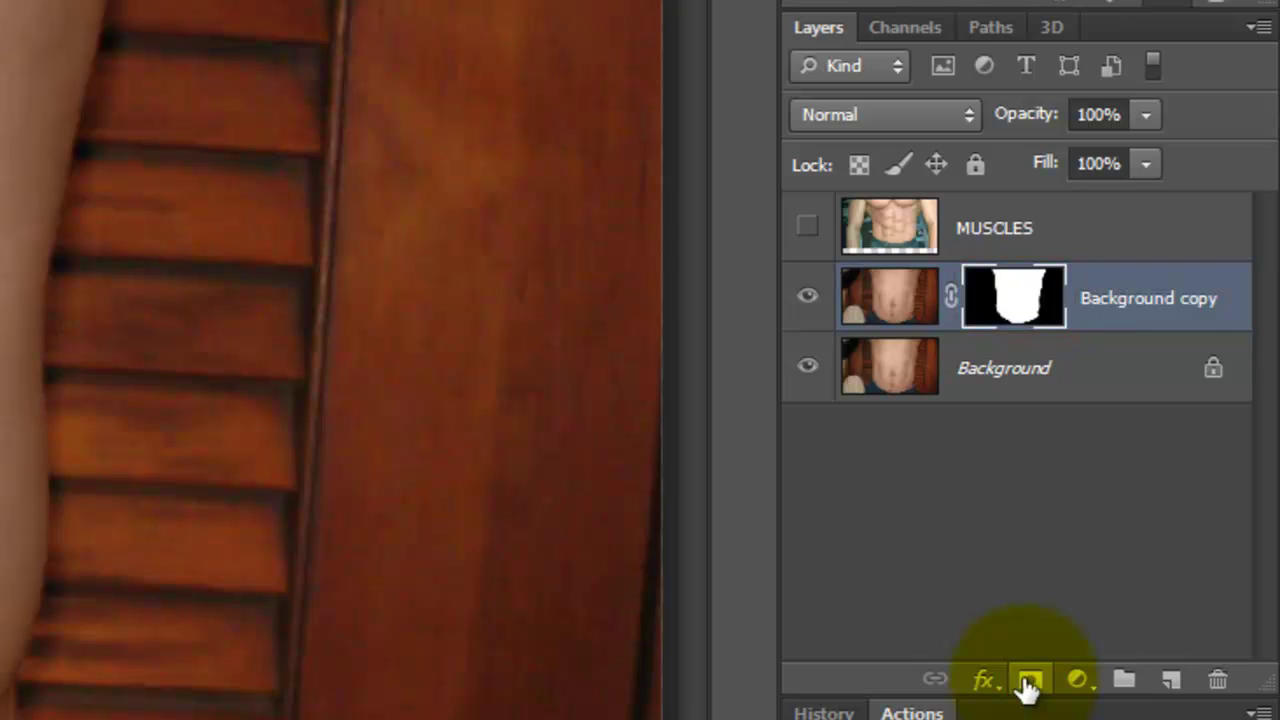
click(808, 227)
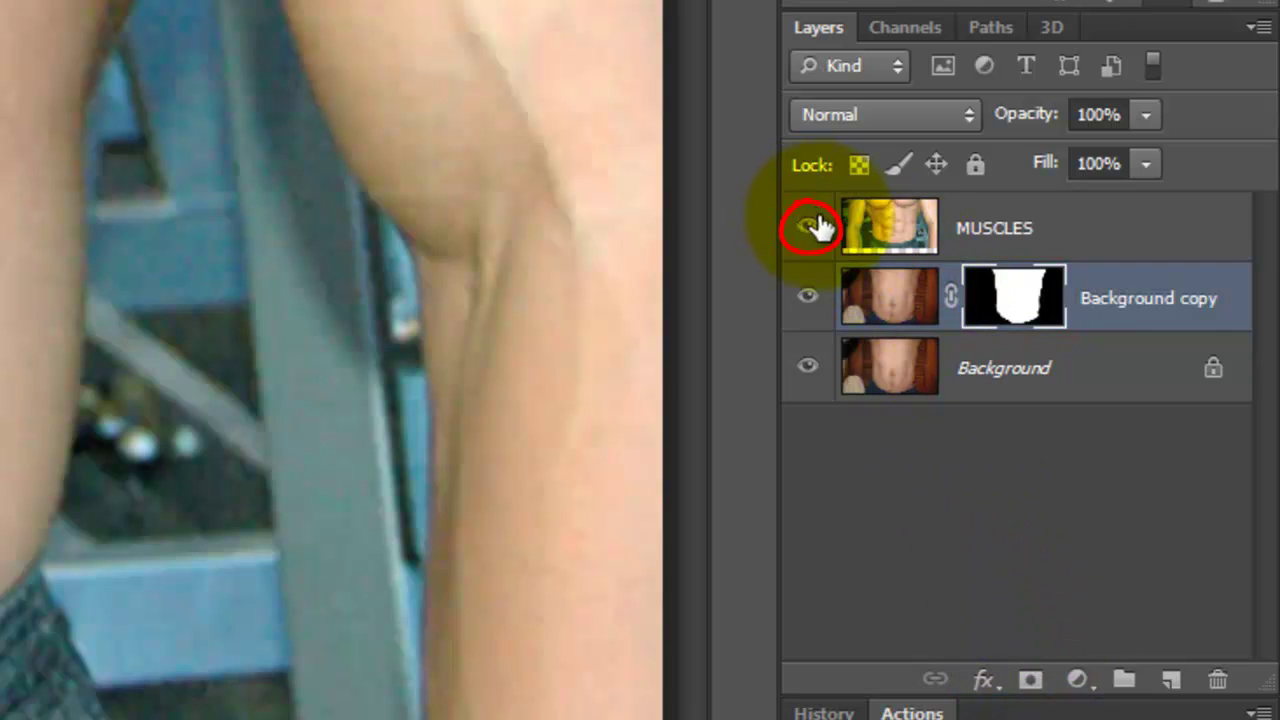
click(889, 225)
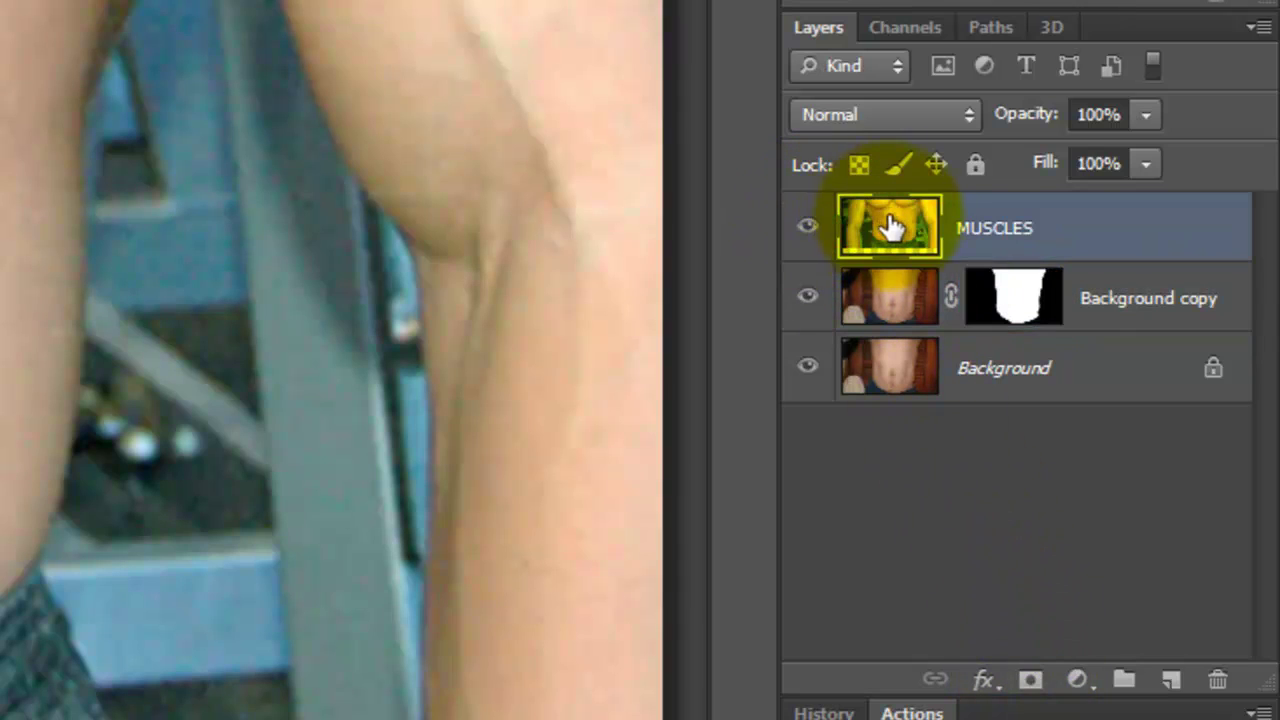
- Load the Red channel of the muscle image as a selection and invert that selection
click(890, 25)
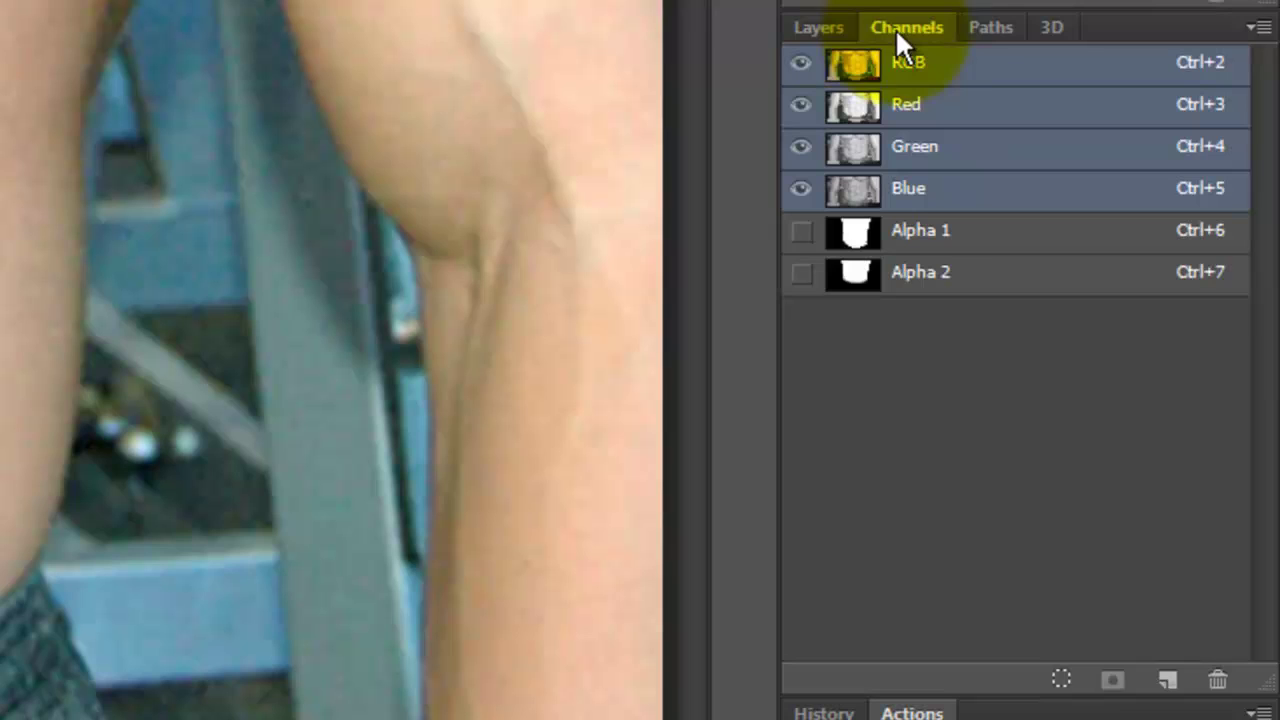
click(927, 106)
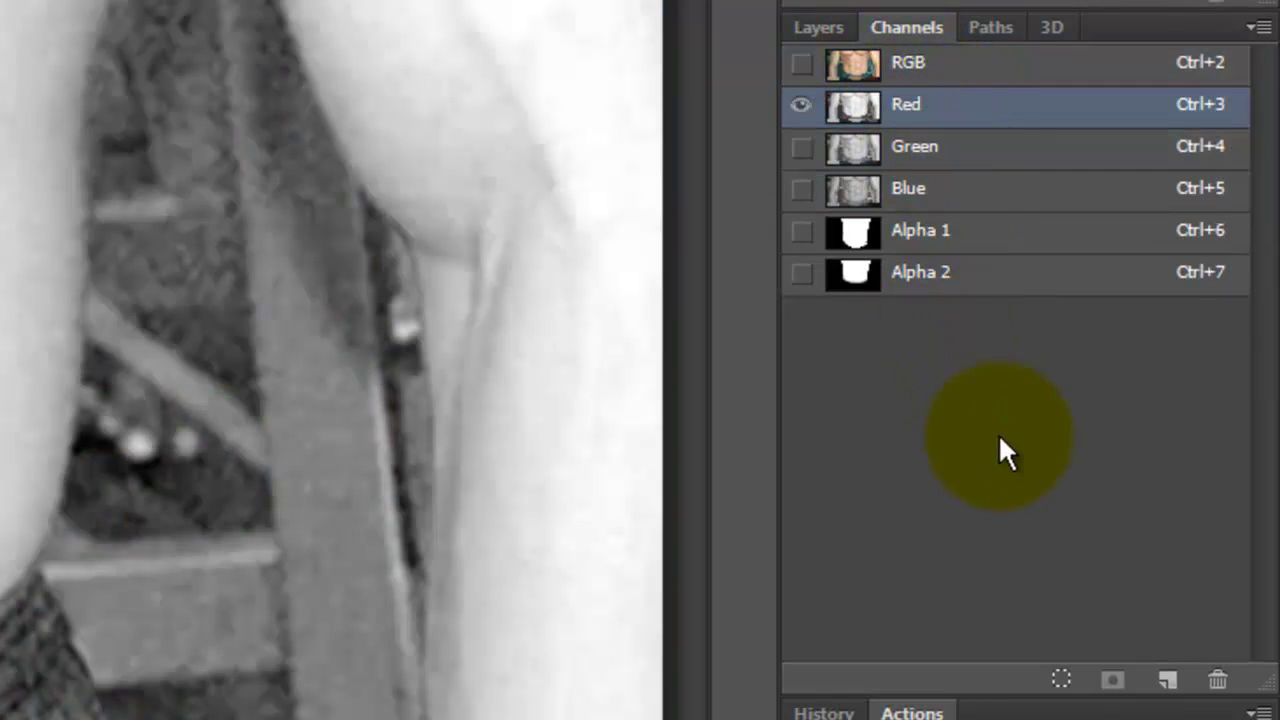
click(1058, 680)
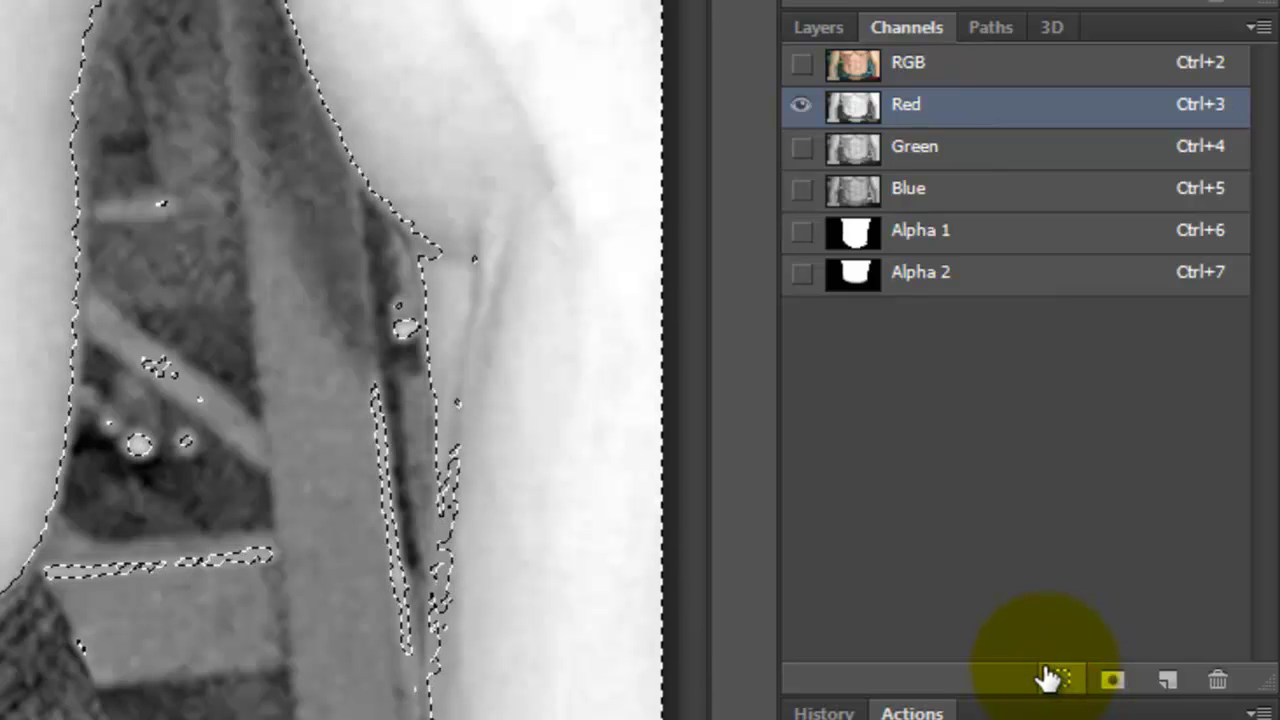
key(ctrl+shift+i)
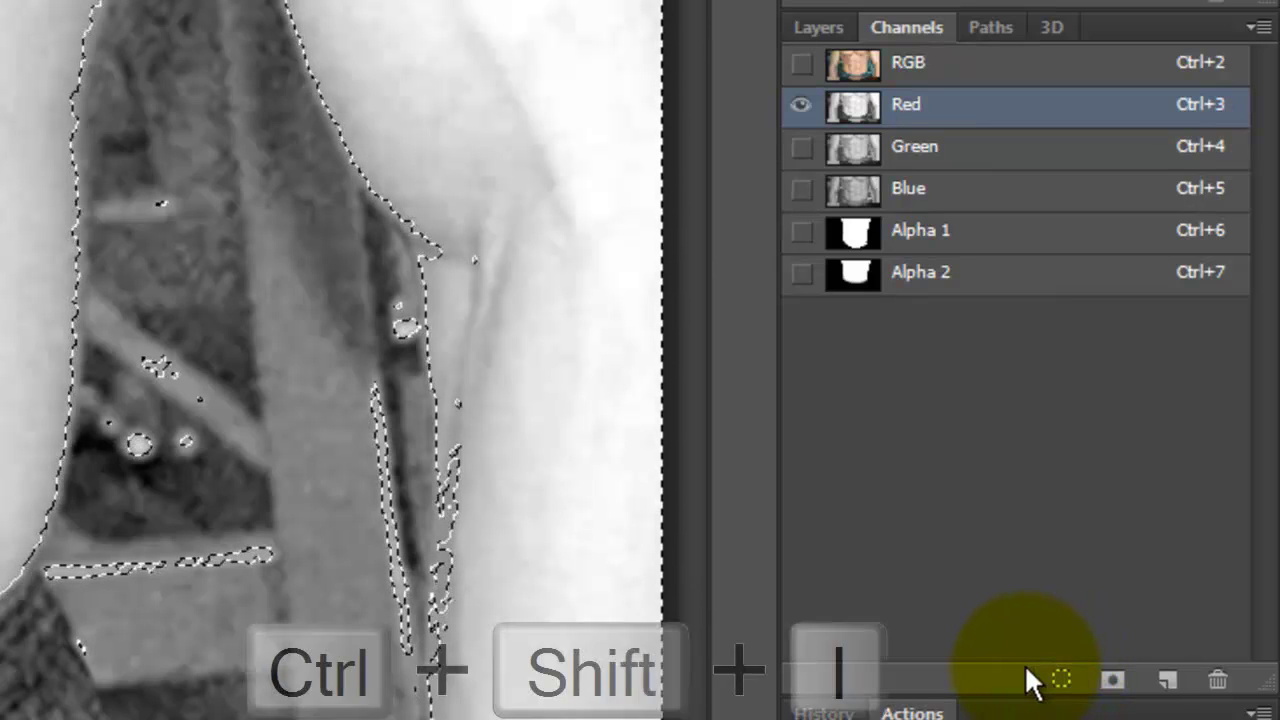
- Hide the MUSCLES layer and make the Background copy layer's image active instead of its mask
click(833, 25)
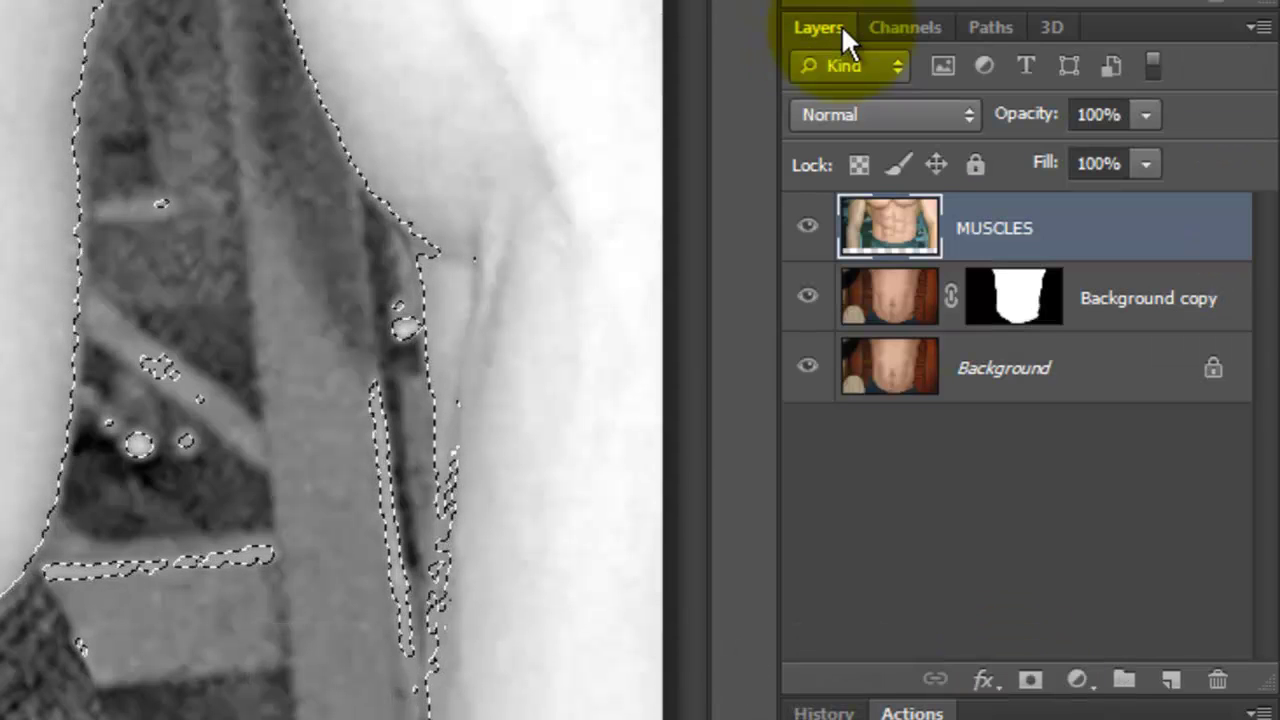
click(808, 226)
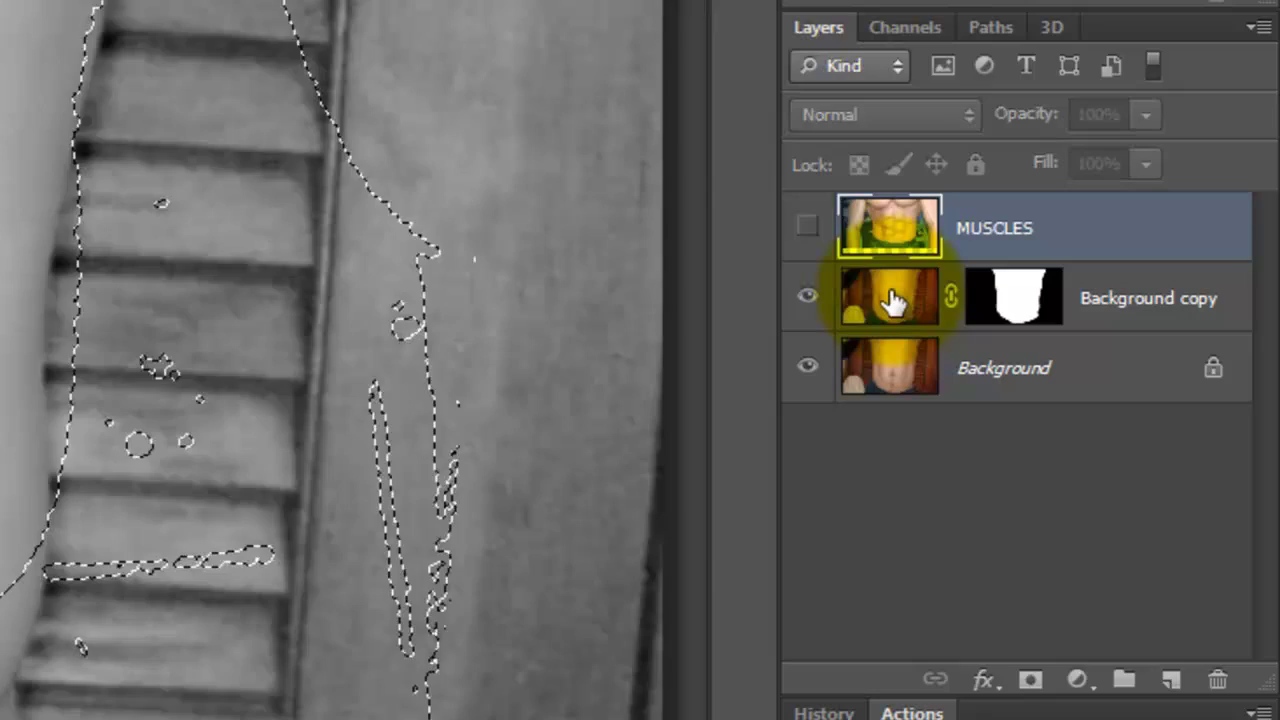
click(889, 300)
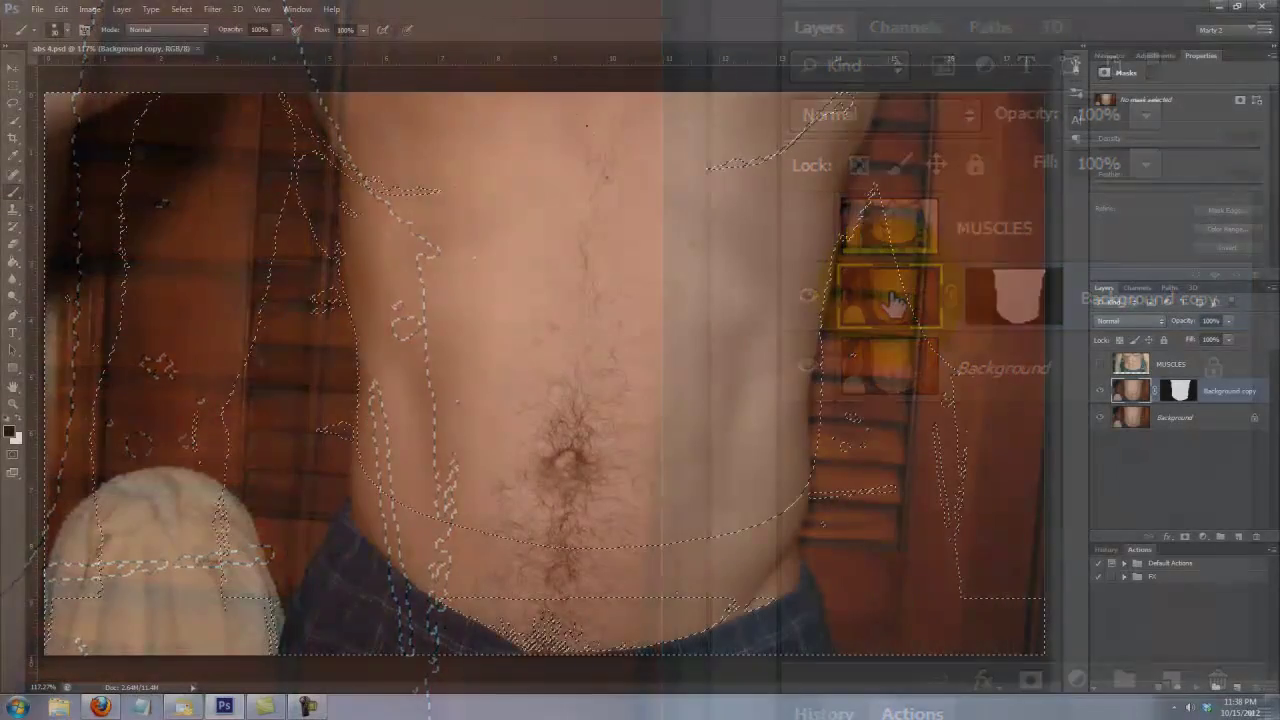
- Hide the selection edges, darken the selected shading on Background copy with a Levels midtone value of 0.03, and deselect
key(ctrl+h)
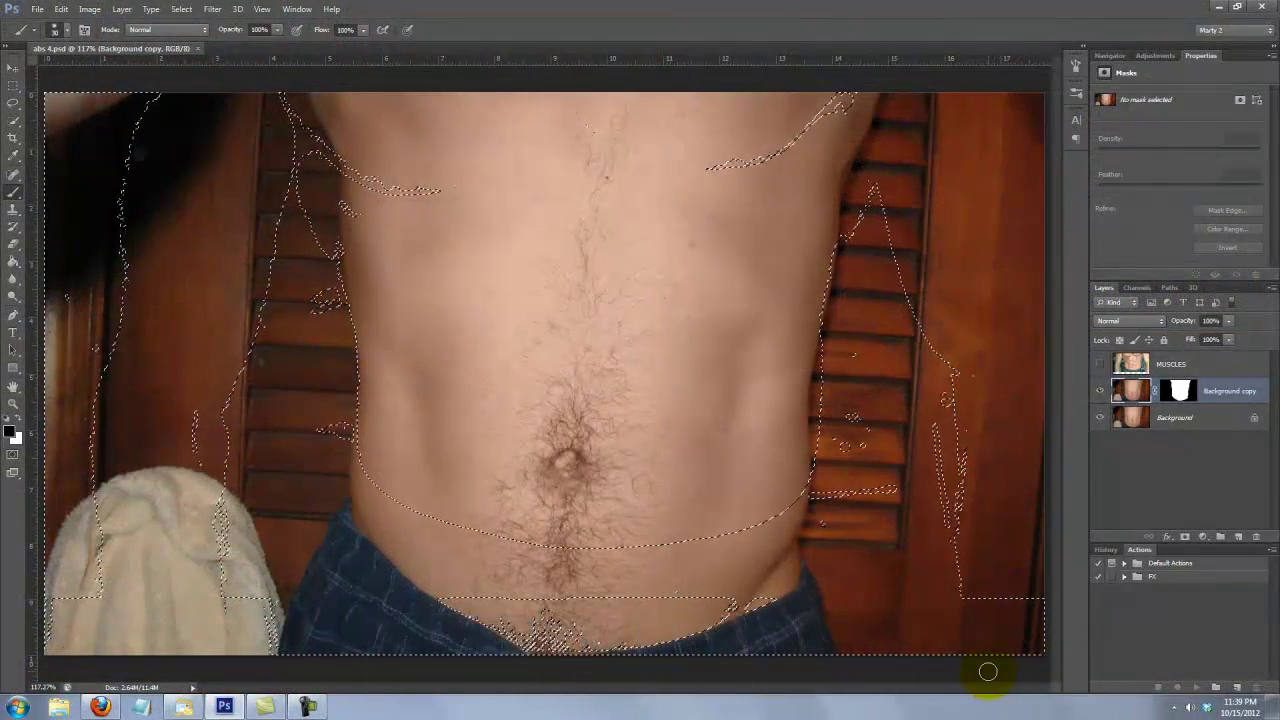
key(ctrl+l)
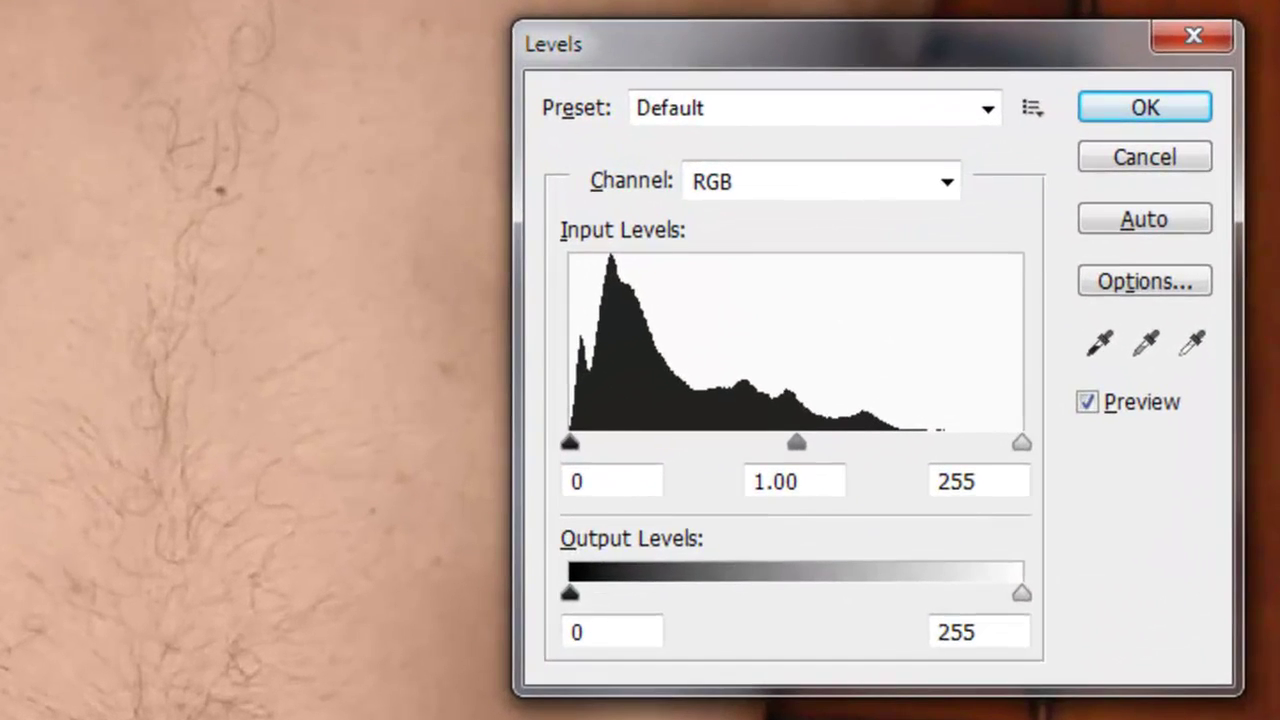
drag(796, 442, 1008, 460)
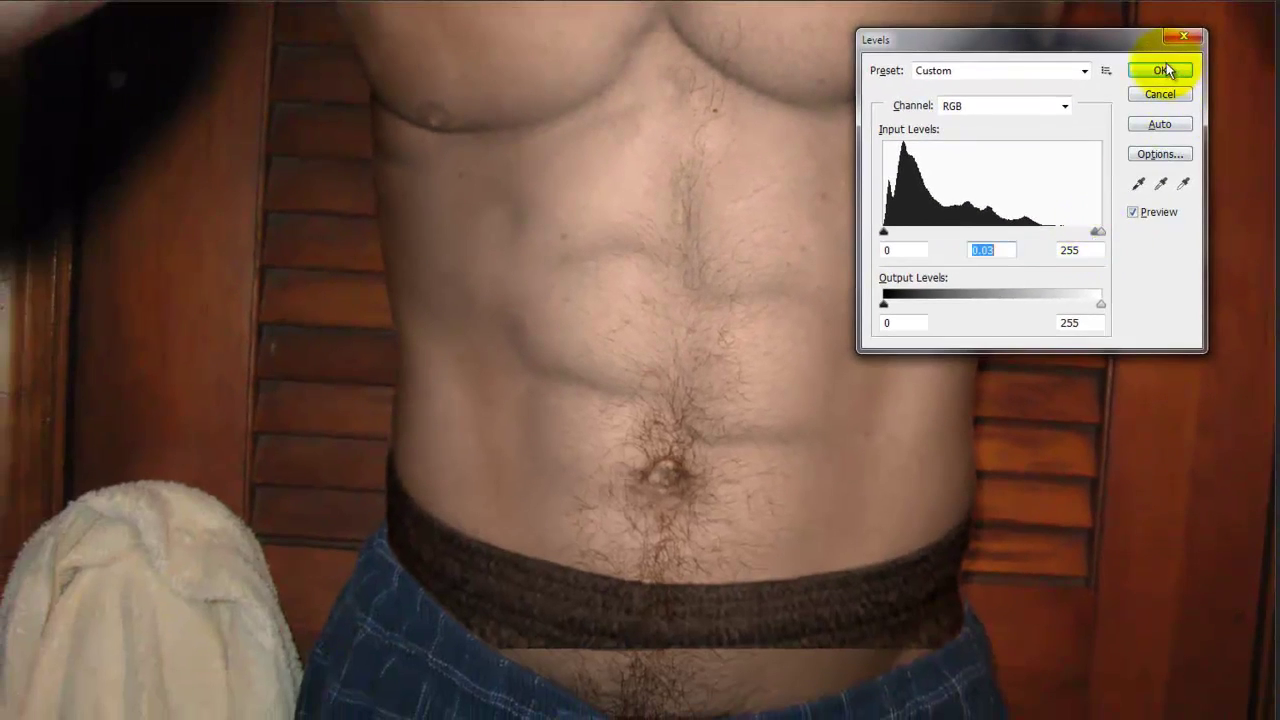
click(1157, 77)
key(ctrl+d)
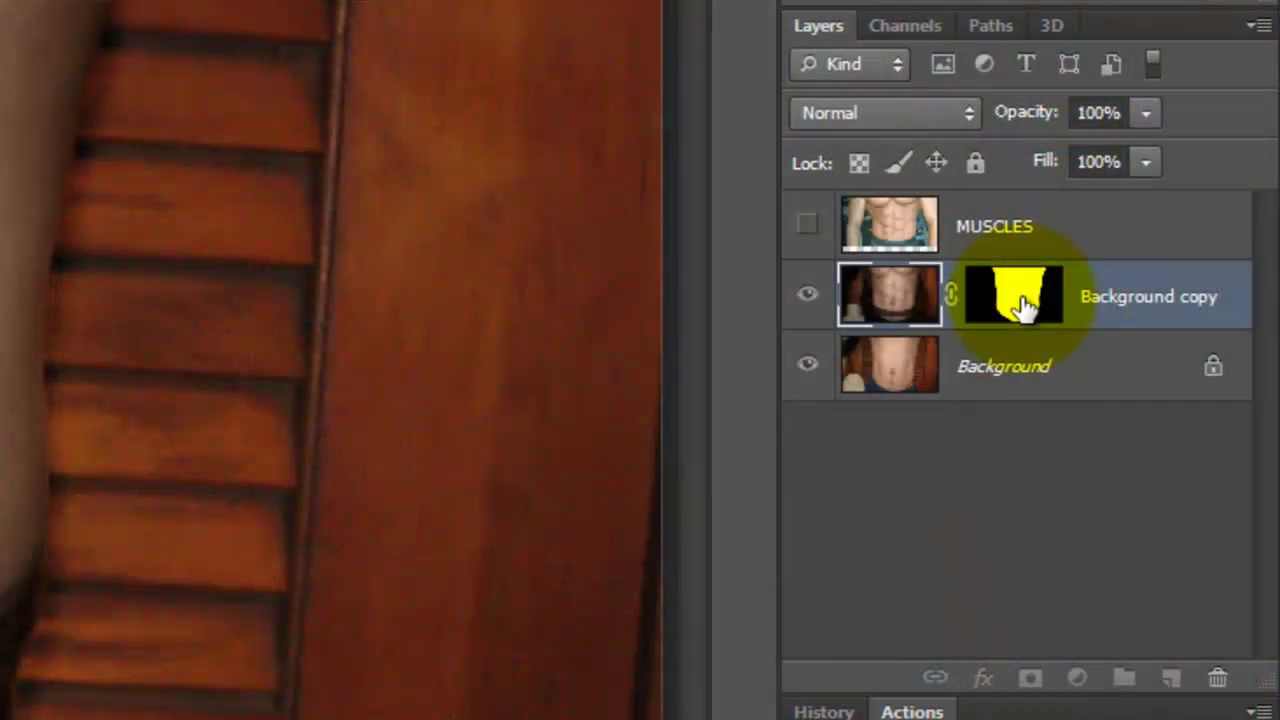
- Load the Background copy mask as a selection with hidden edges and paint on the mask to remove the dark waistband and clean the torso's sides
key(ctrl)
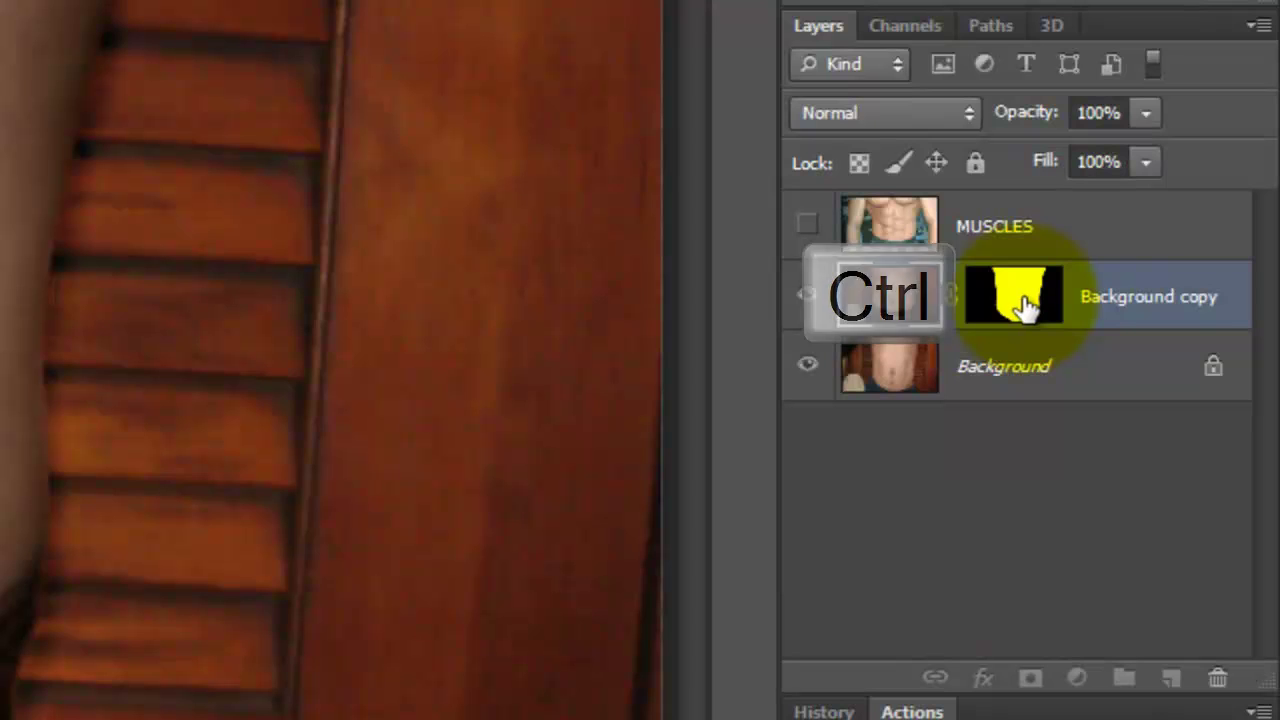
ctrl+click(1025, 300)
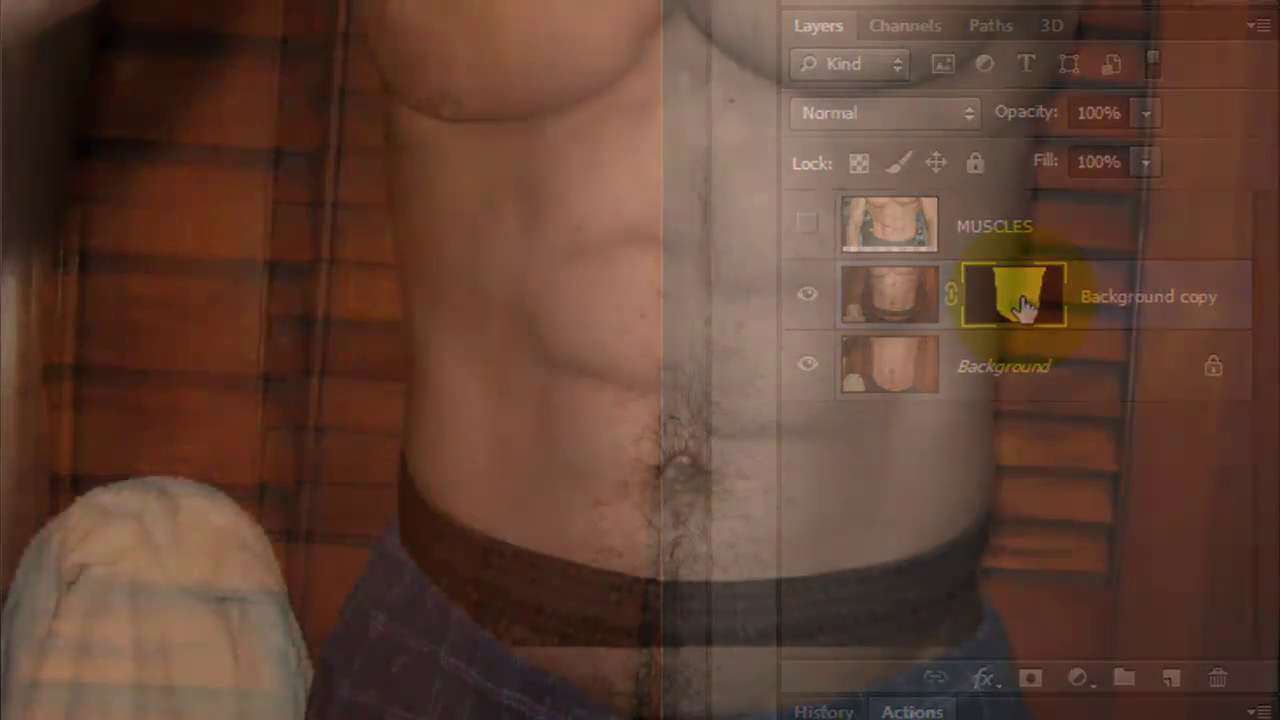
key(ctrl+h)
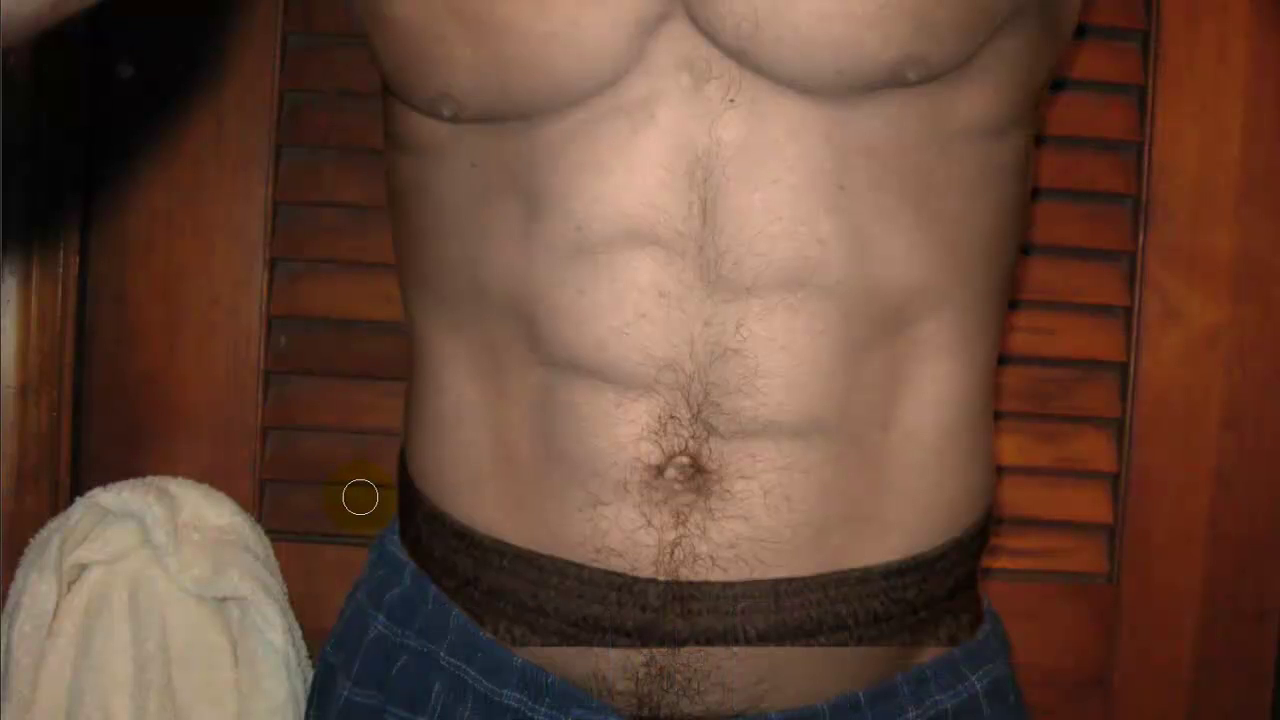
key(bracketright)
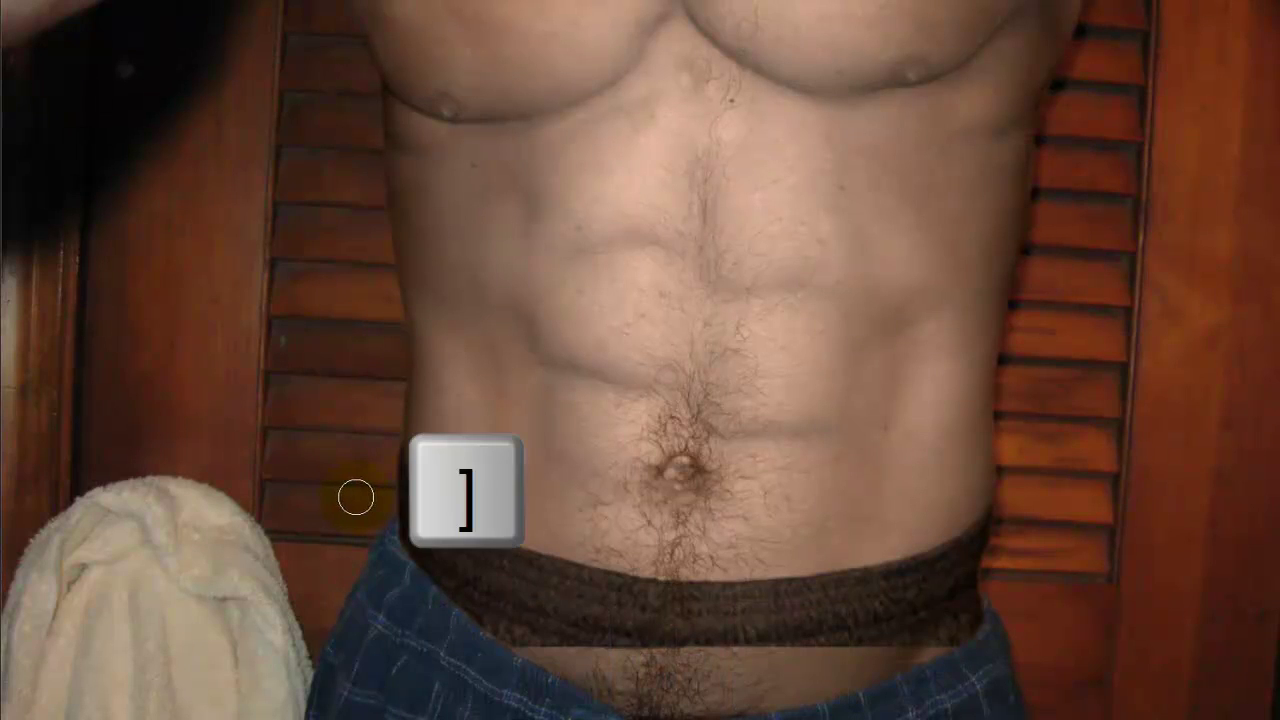
mouse_move(390, 506)
mouse_down()
mouse_move(418, 552)
mouse_move(393, 562)
mouse_move(439, 610)
mouse_move(570, 670)
mouse_move(694, 678)
mouse_move(957, 641)
mouse_move(879, 687)
mouse_move(422, 671)
mouse_move(836, 668)
mouse_move(908, 642)
mouse_move(552, 637)
mouse_move(360, 496)
mouse_move(403, 558)
mouse_move(407, 535)
mouse_move(600, 591)
mouse_move(719, 604)
mouse_move(888, 578)
mouse_move(1016, 490)
mouse_move(957, 578)
mouse_move(782, 615)
mouse_move(423, 531)
mouse_up()
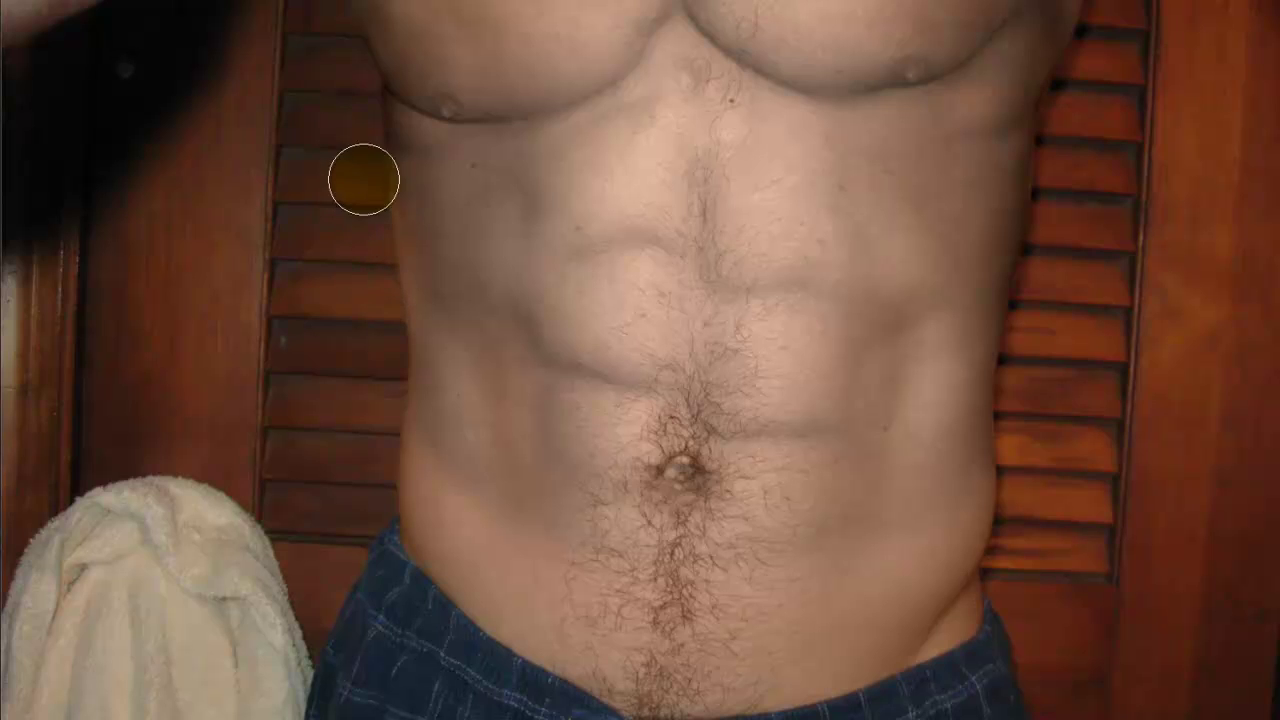
mouse_move(1030, 397)
mouse_down()
mouse_move(980, 649)
mouse_move(1060, 149)
mouse_up()
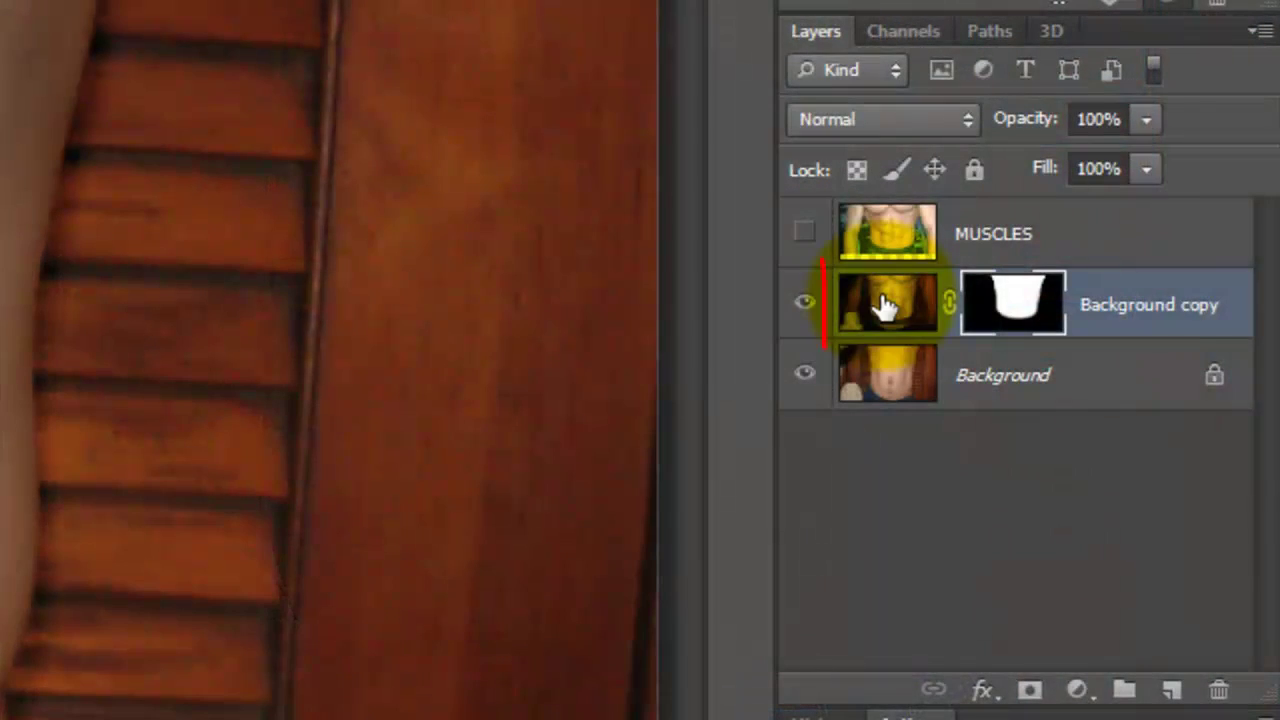
- Add a Levels adjustment layer clipped to Background copy and slightly brighten its midtones
click(885, 305)
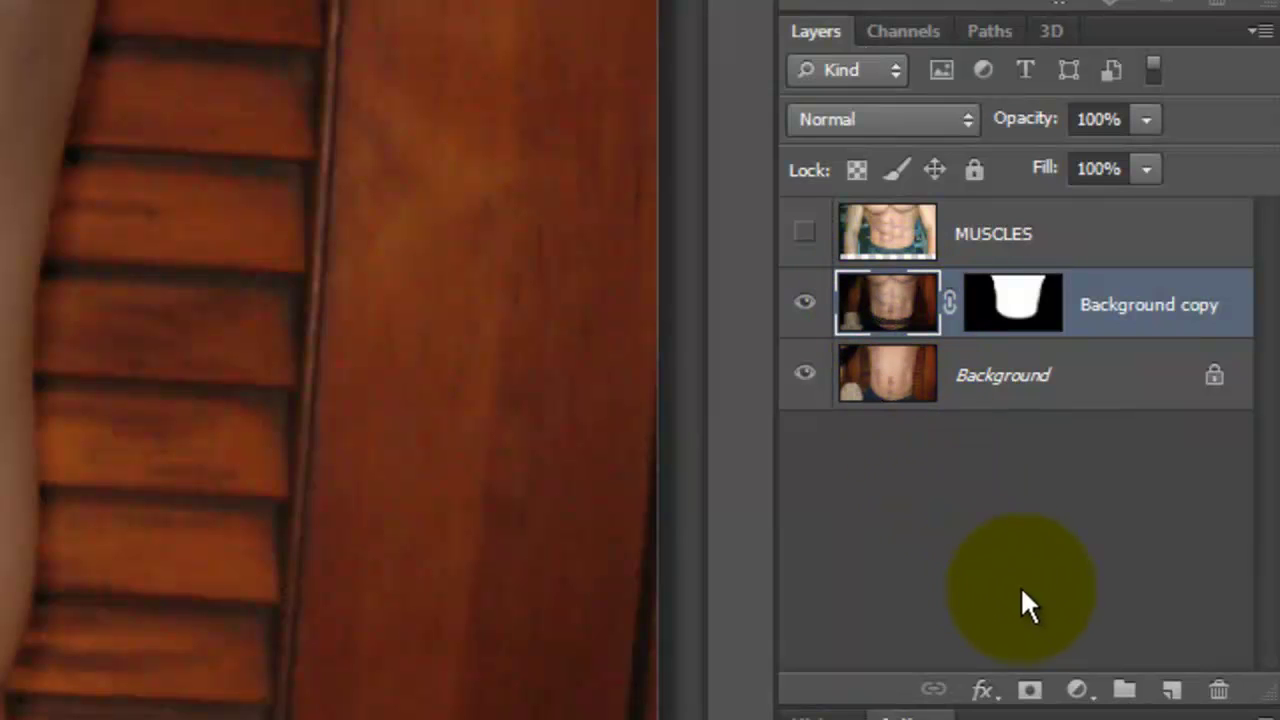
click(1080, 690)
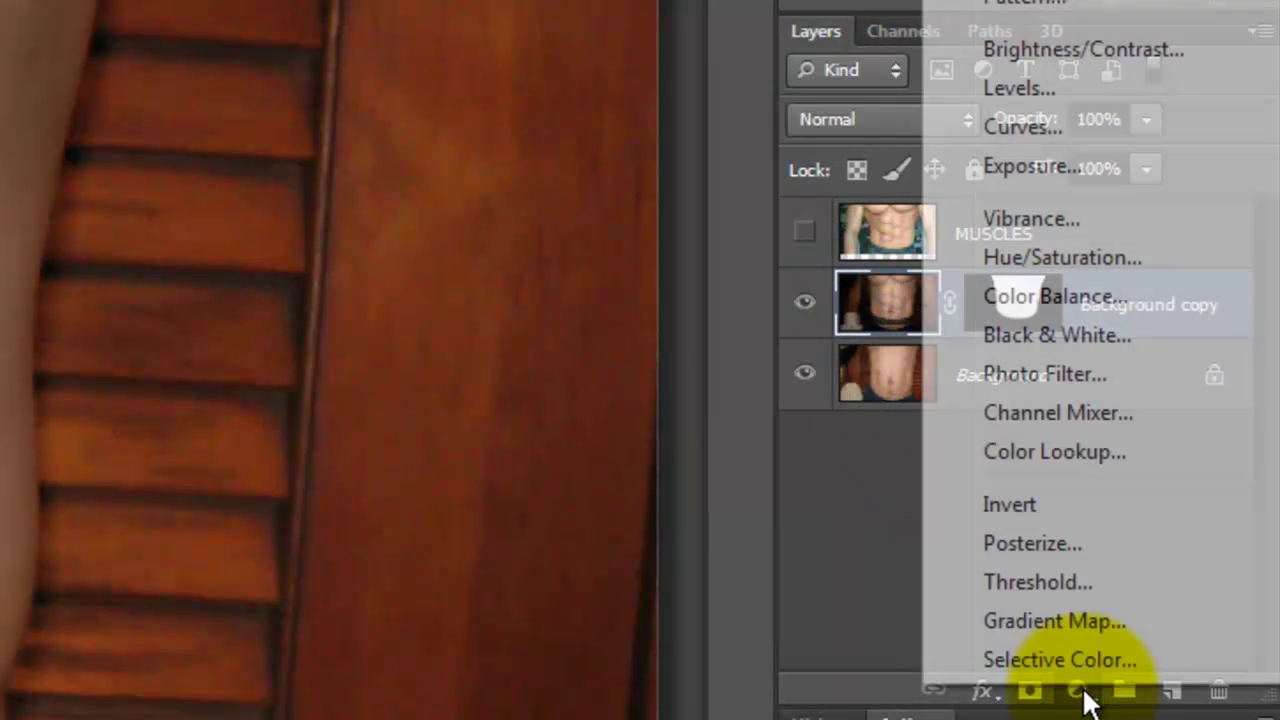
click(1038, 89)
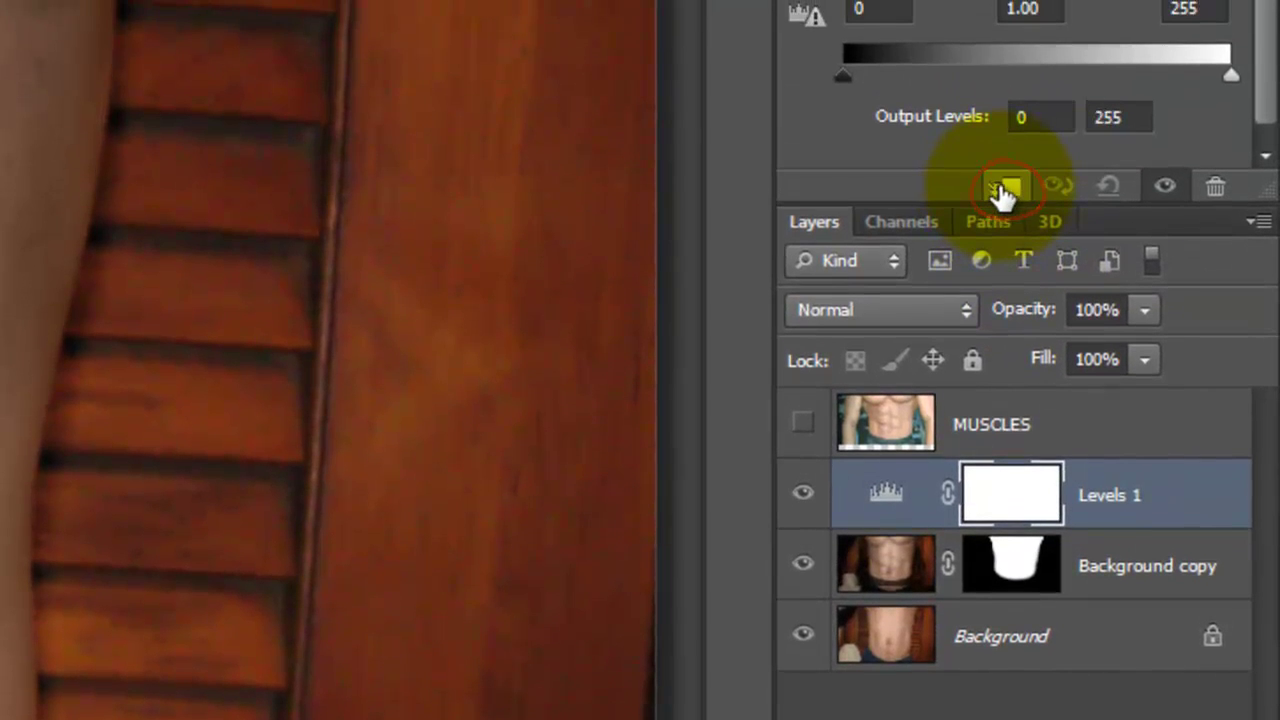
click(1004, 191)
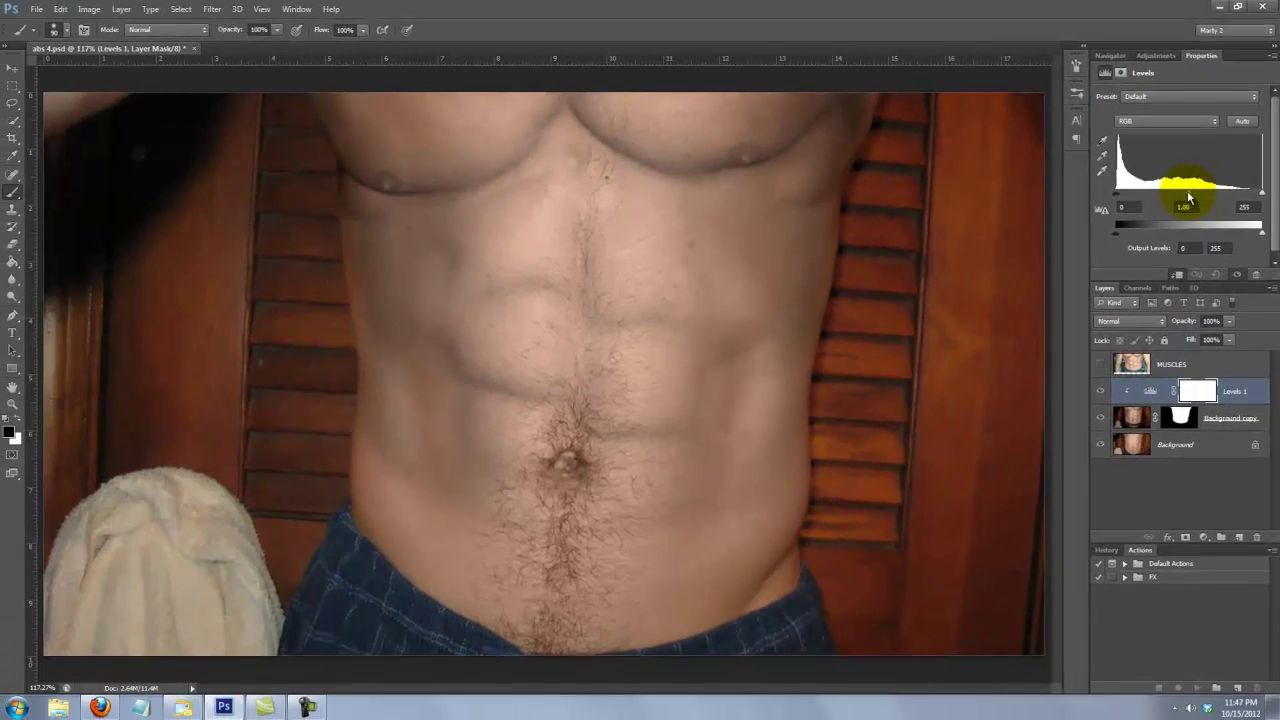
drag(1189, 198, 1178, 197)
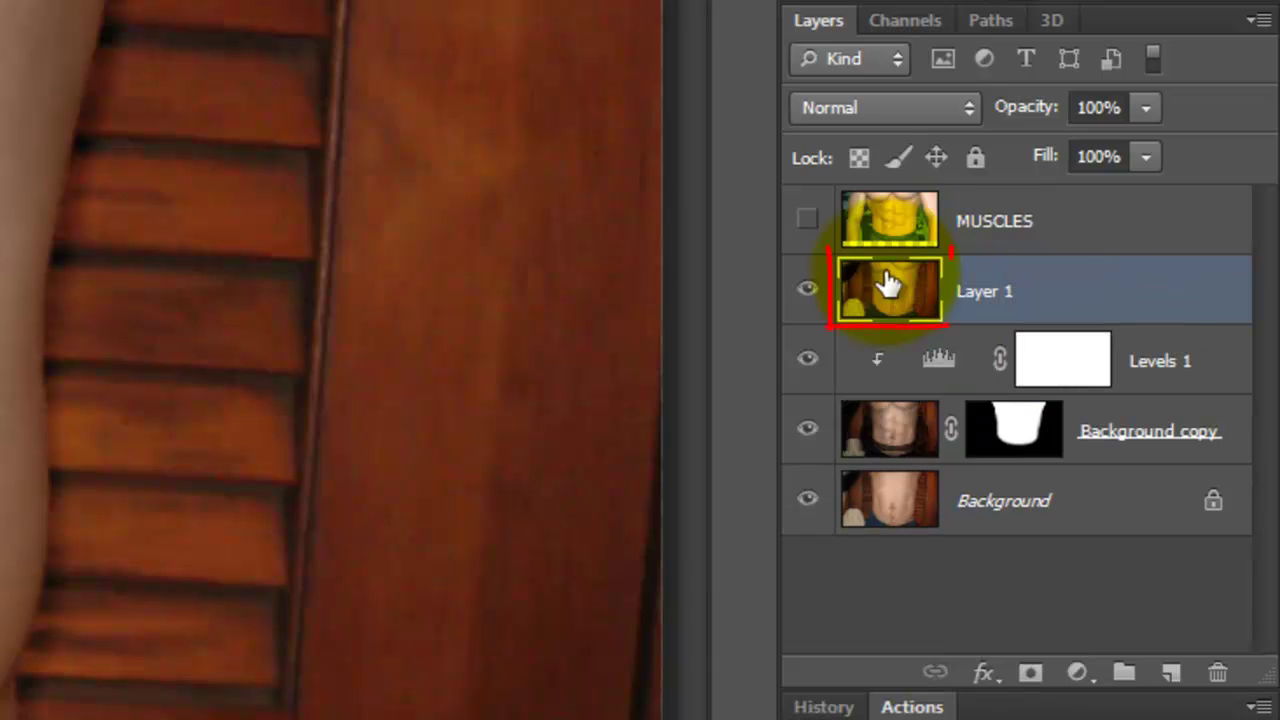
- Load the Alpha 1 channel as a selection for Layer 1 and hide the selection edges
click(904, 20)
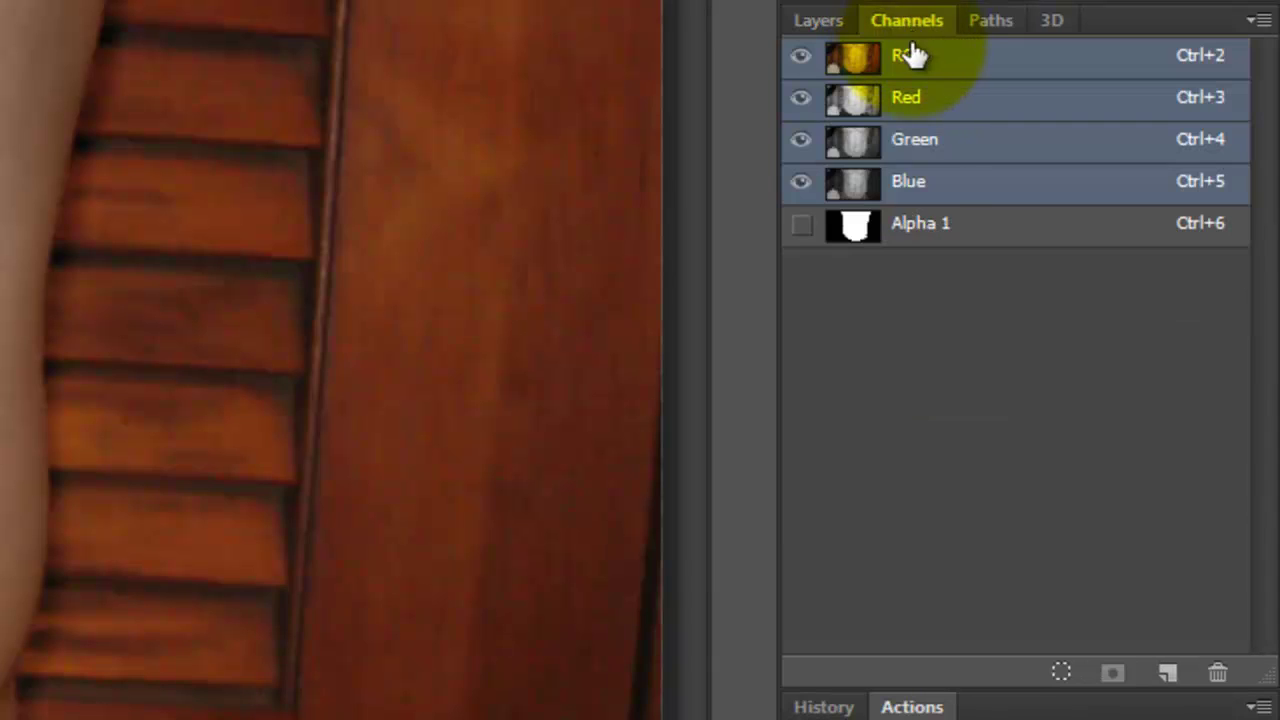
ctrl+click(855, 230)
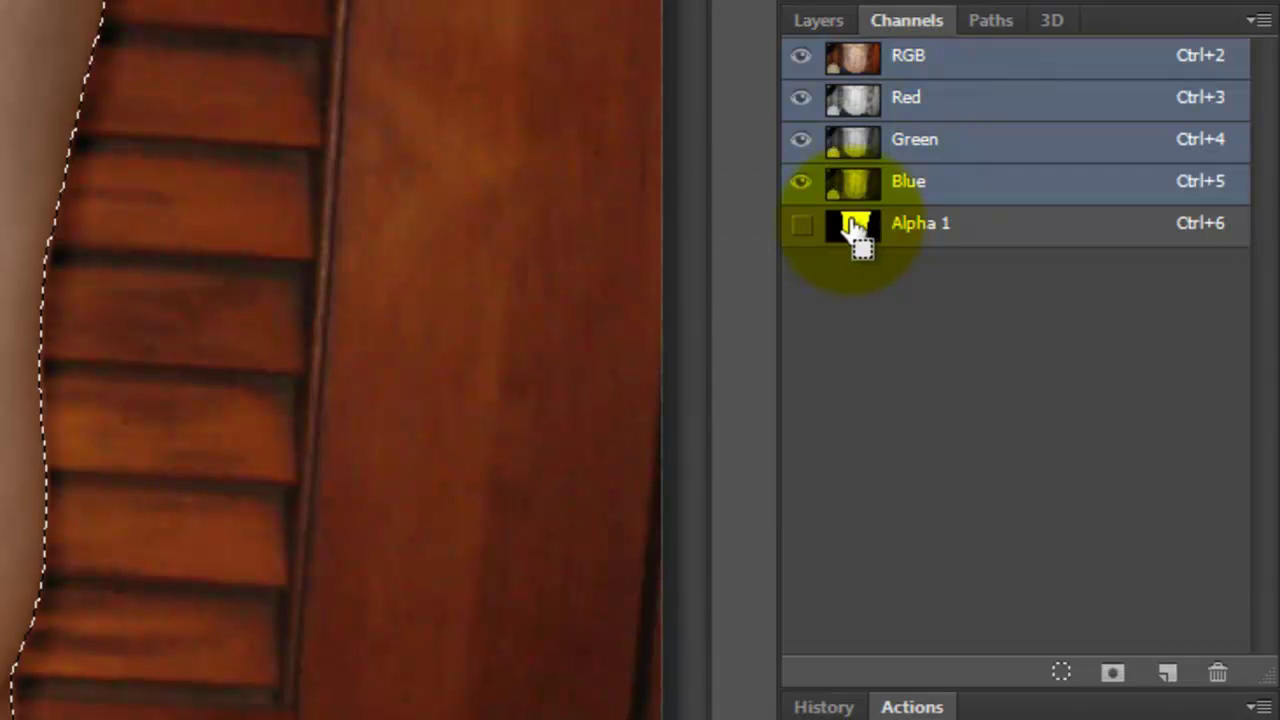
click(820, 20)
key(ctrl+h)
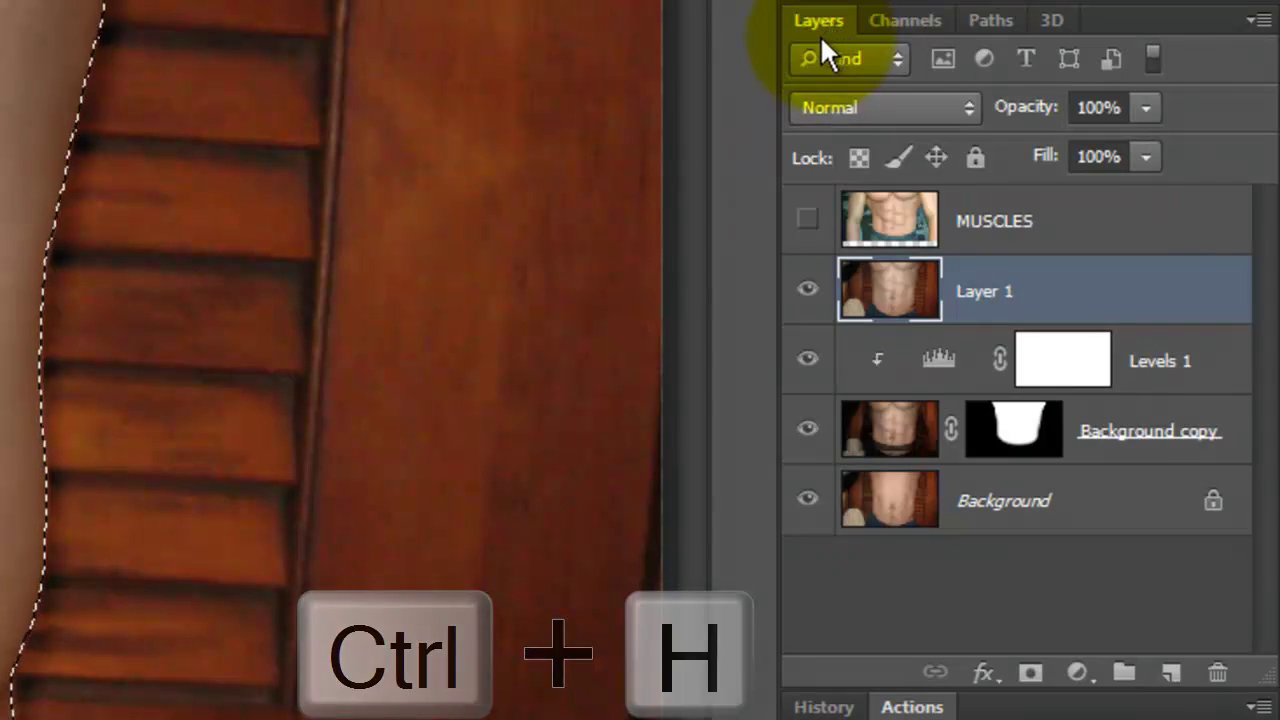
- Sample a skin colour from the lower abdomen and set the Brush tool's blending mode to Color
key(i)
click(535, 610)
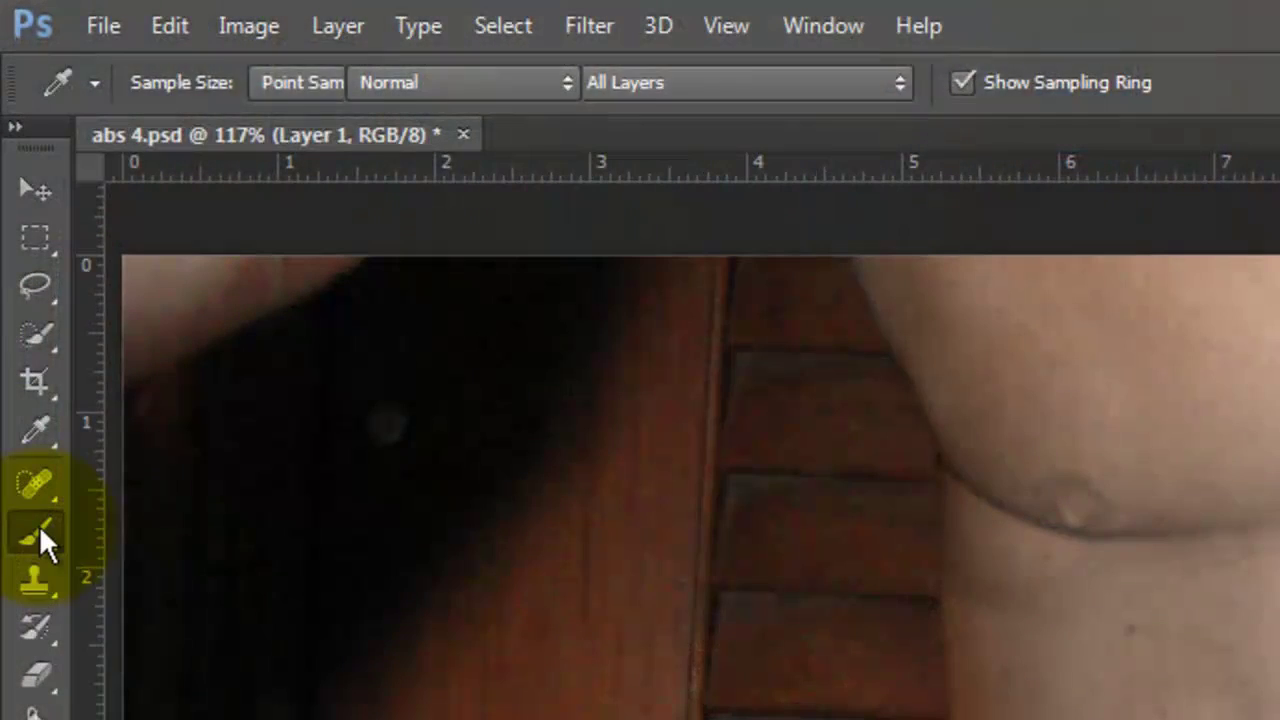
click(39, 525)
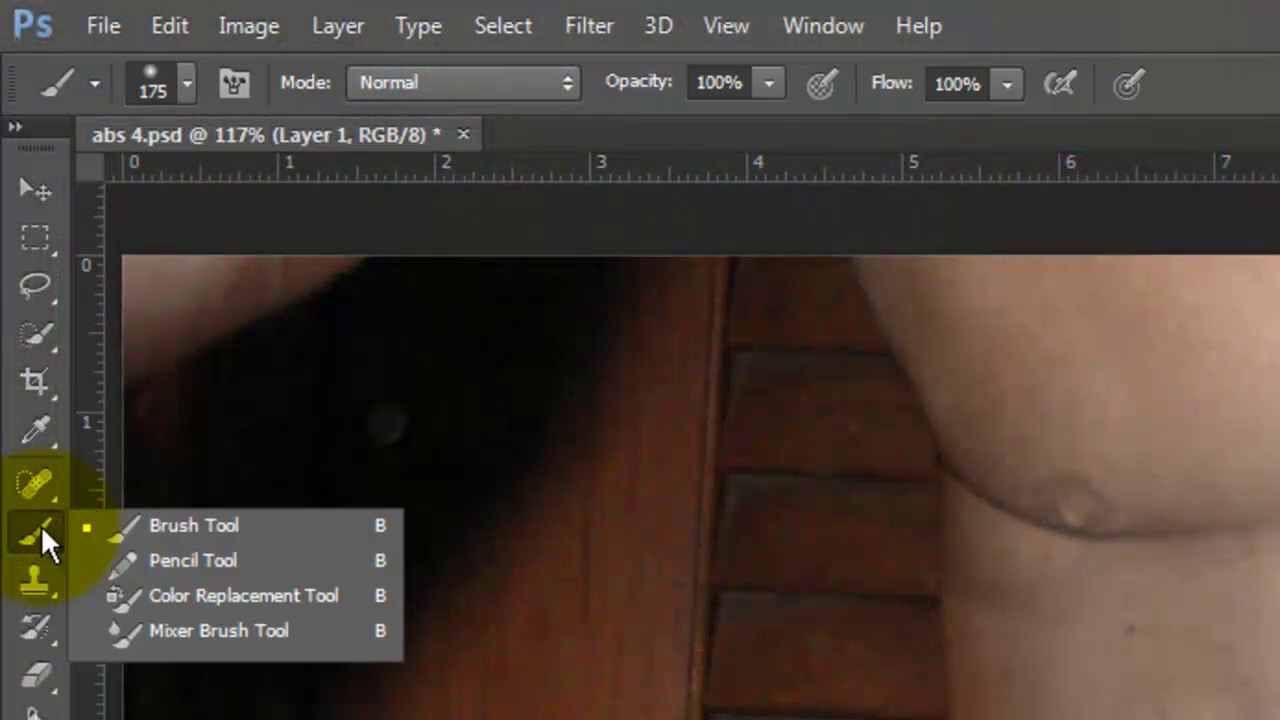
click(175, 524)
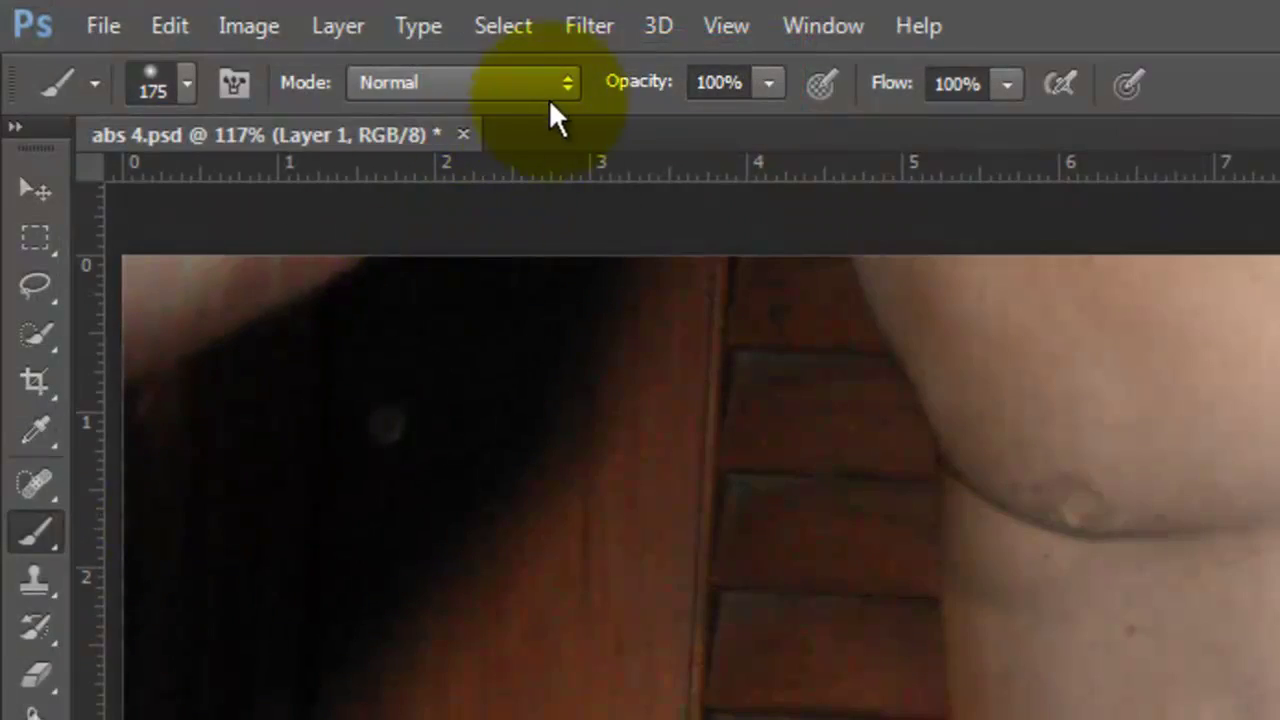
click(565, 82)
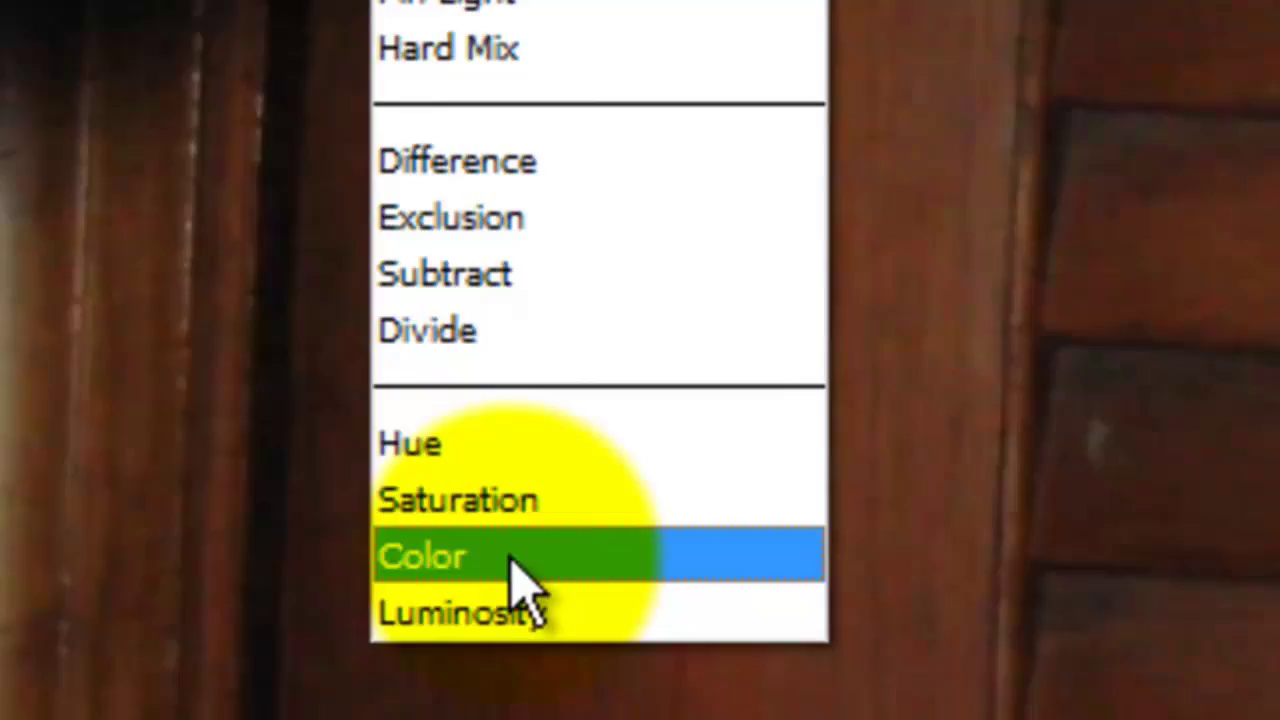
click(520, 578)
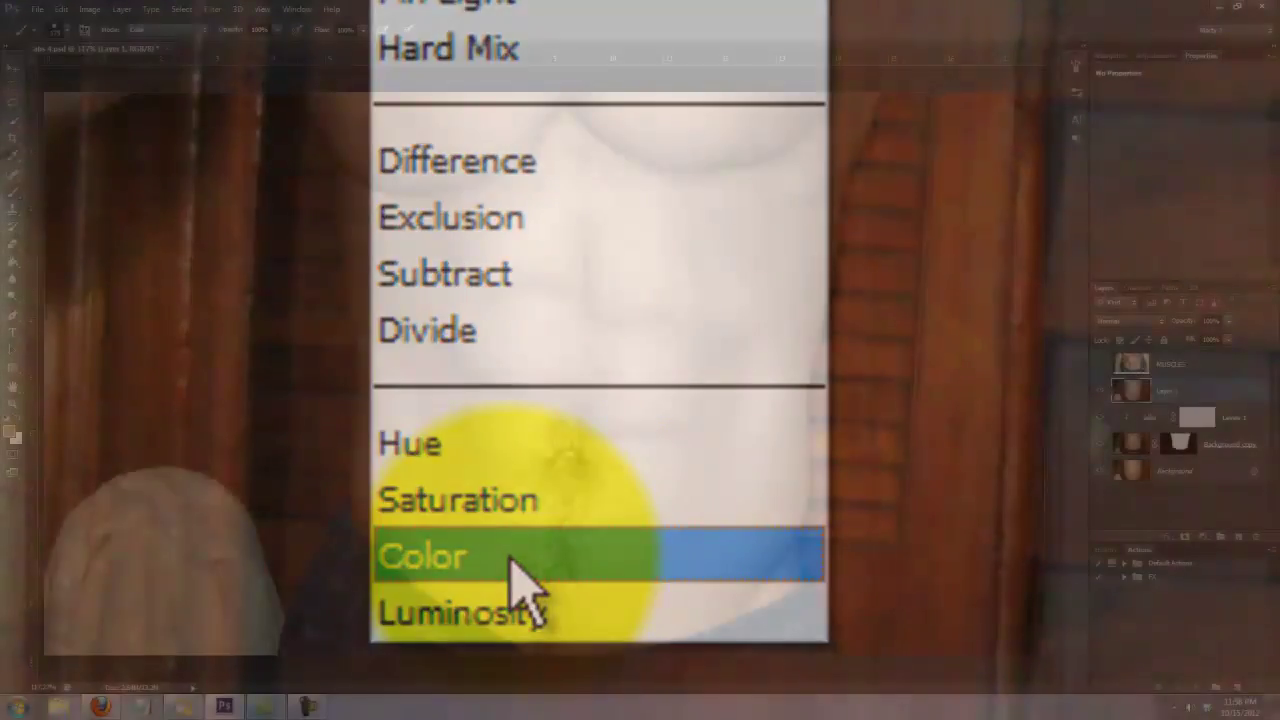